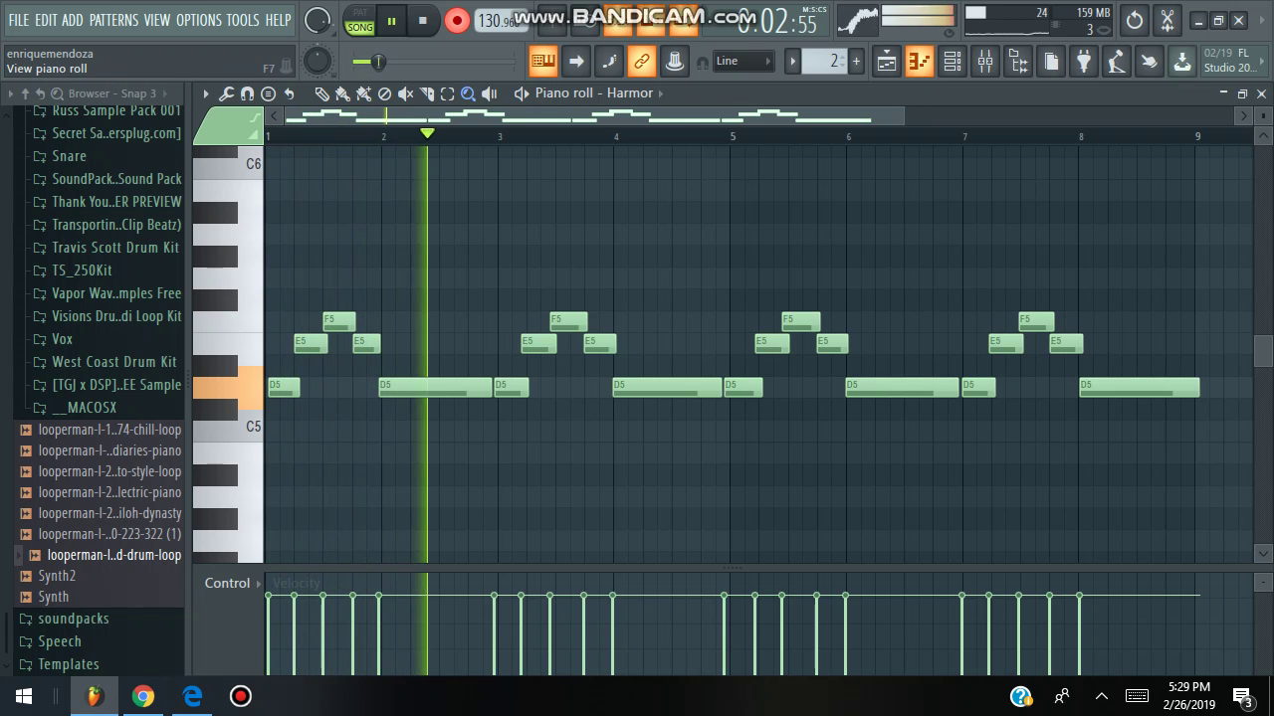
Open the Harmor channel from the channel rack and view its synth settings.
{"action": "left_click", "coordinate": [952, 61]}
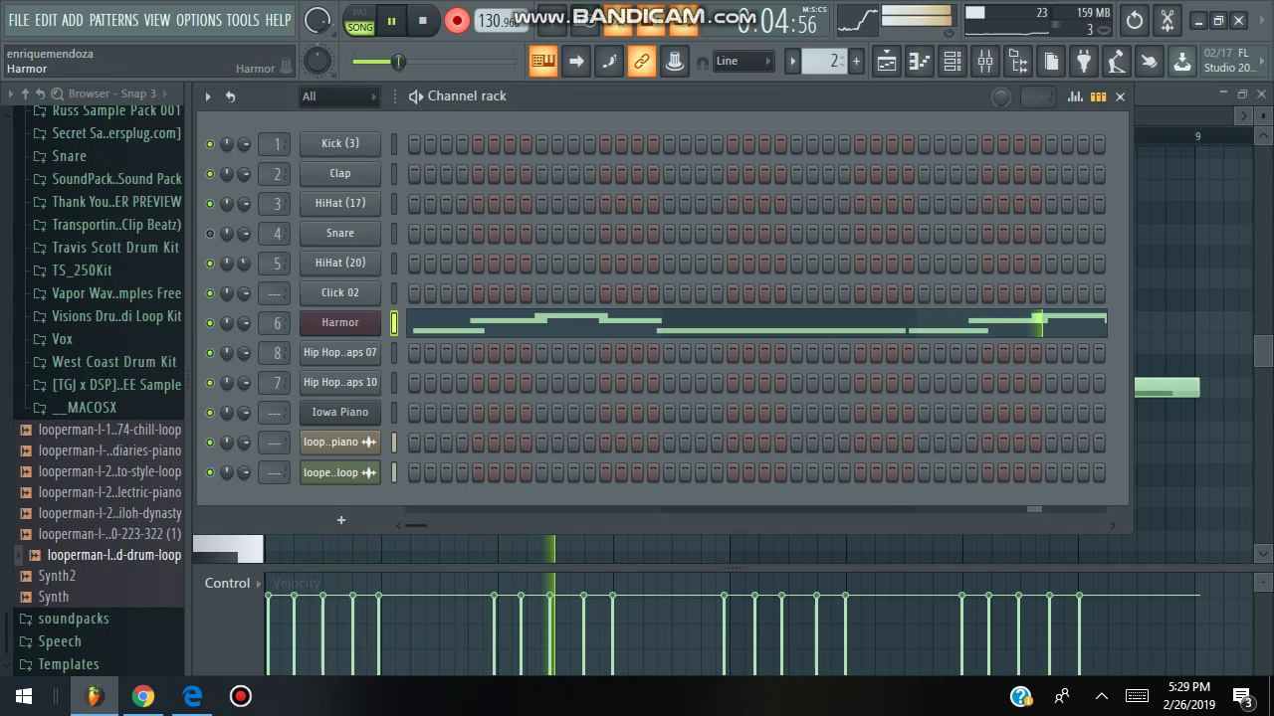
{"action": "left_click", "coordinate": [340, 324]}
{"action": "left_click_drag", "start_coordinate": [597, 249], "coordinate": [729, 157]}
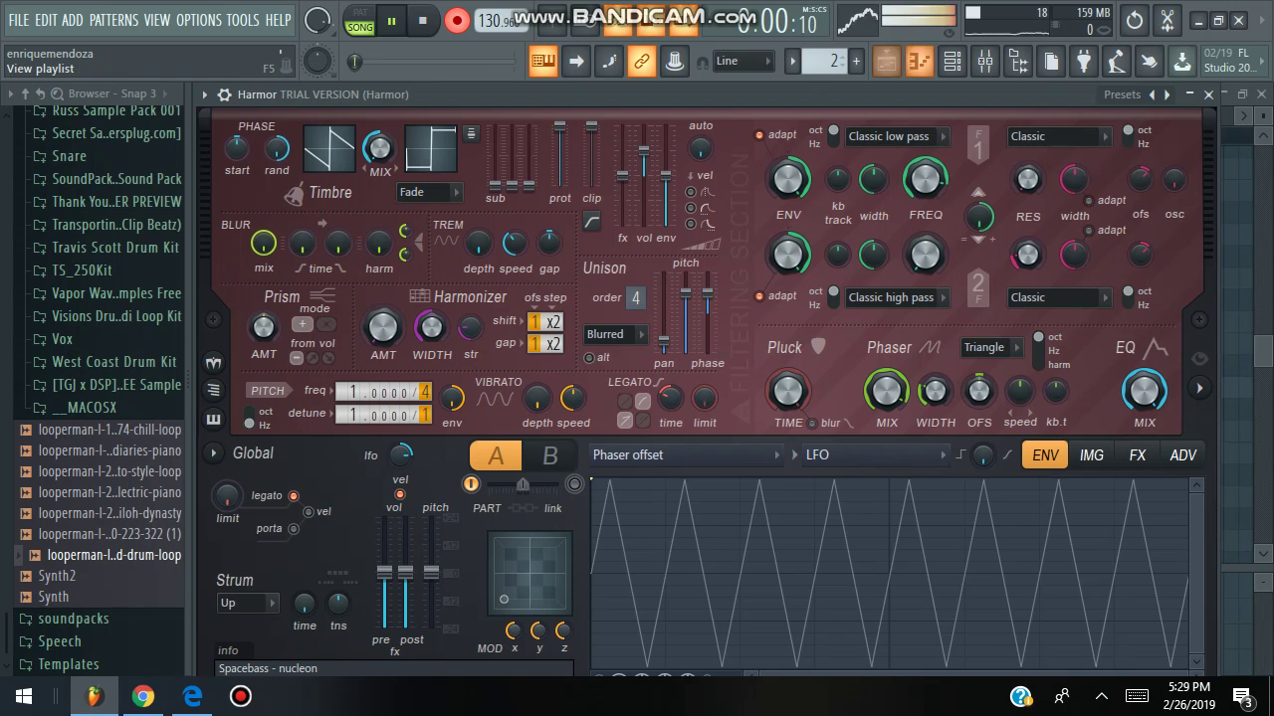
Shorten the Pattern 2 clip on Track 3 of the playlist so it ends at bar 9.
{"action": "left_click", "coordinate": [885, 60]}
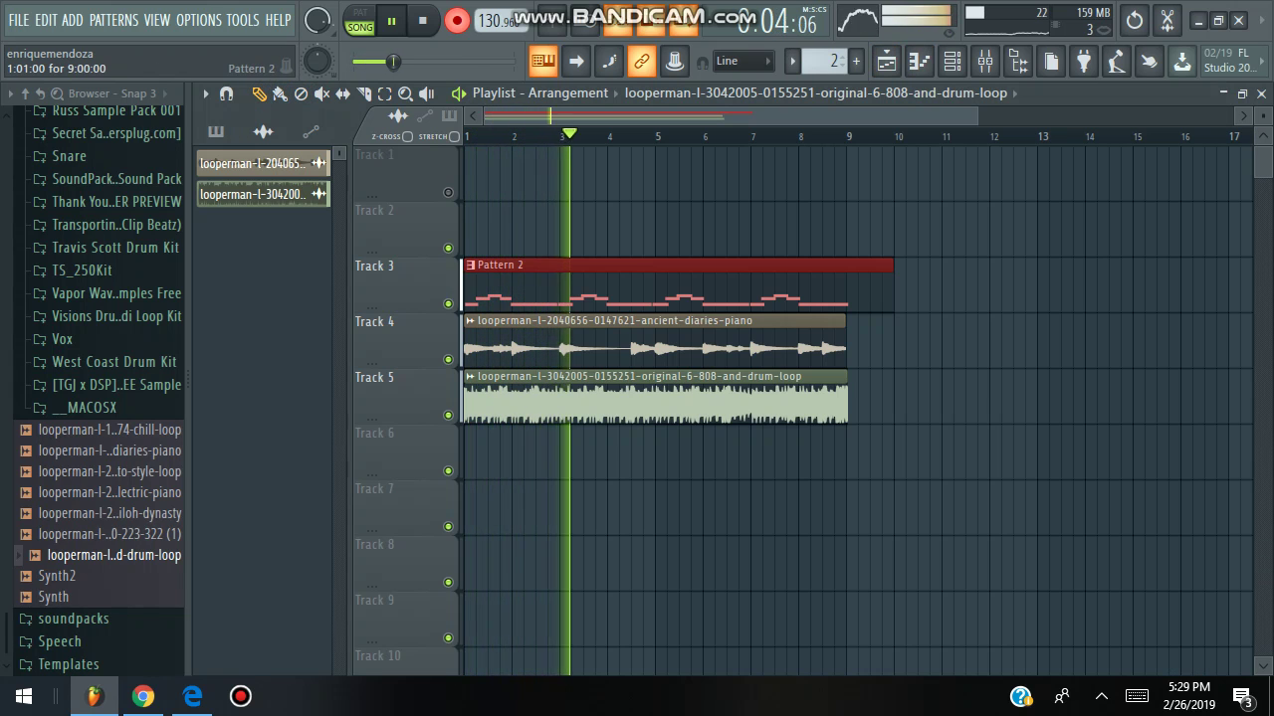
{"action": "left_click_drag", "start_coordinate": [892, 286], "coordinate": [846, 285]}
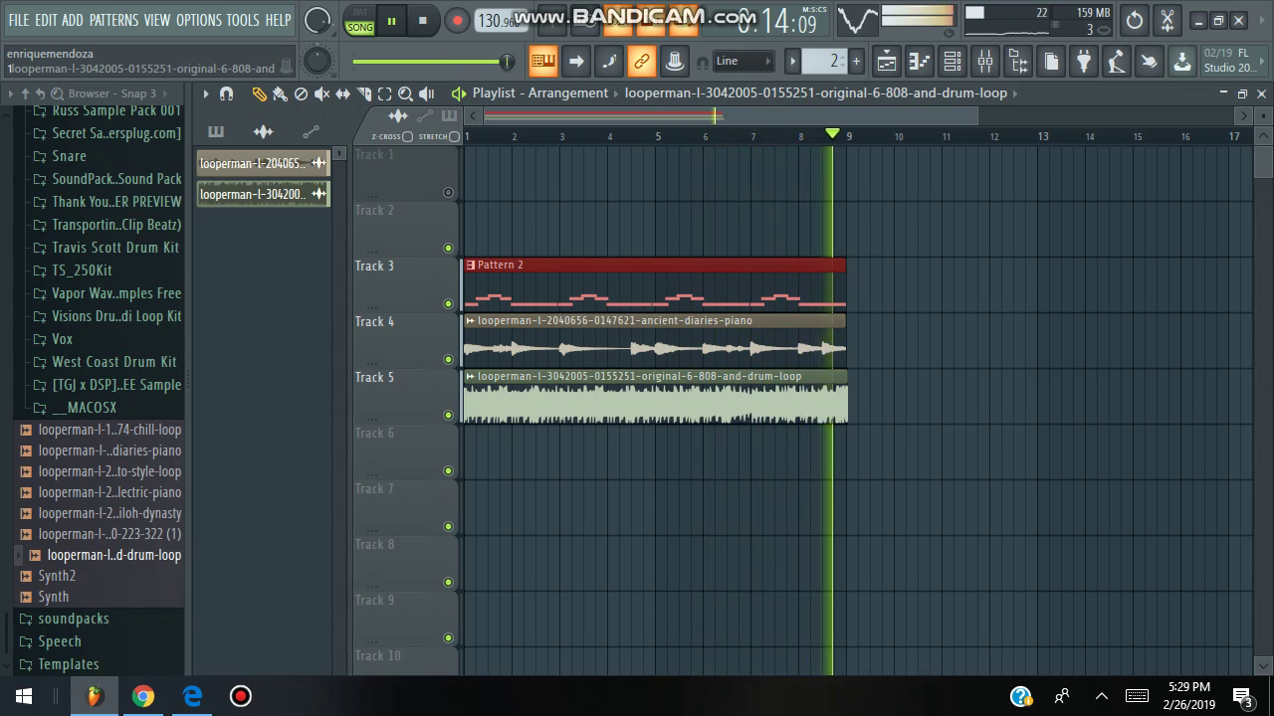
Route the ancient-diaries-piano clip to mixer track 9 and the original-6-808-and-drum-loop clip to mixer track 10.
{"action": "double_click", "coordinate": [597, 343]}
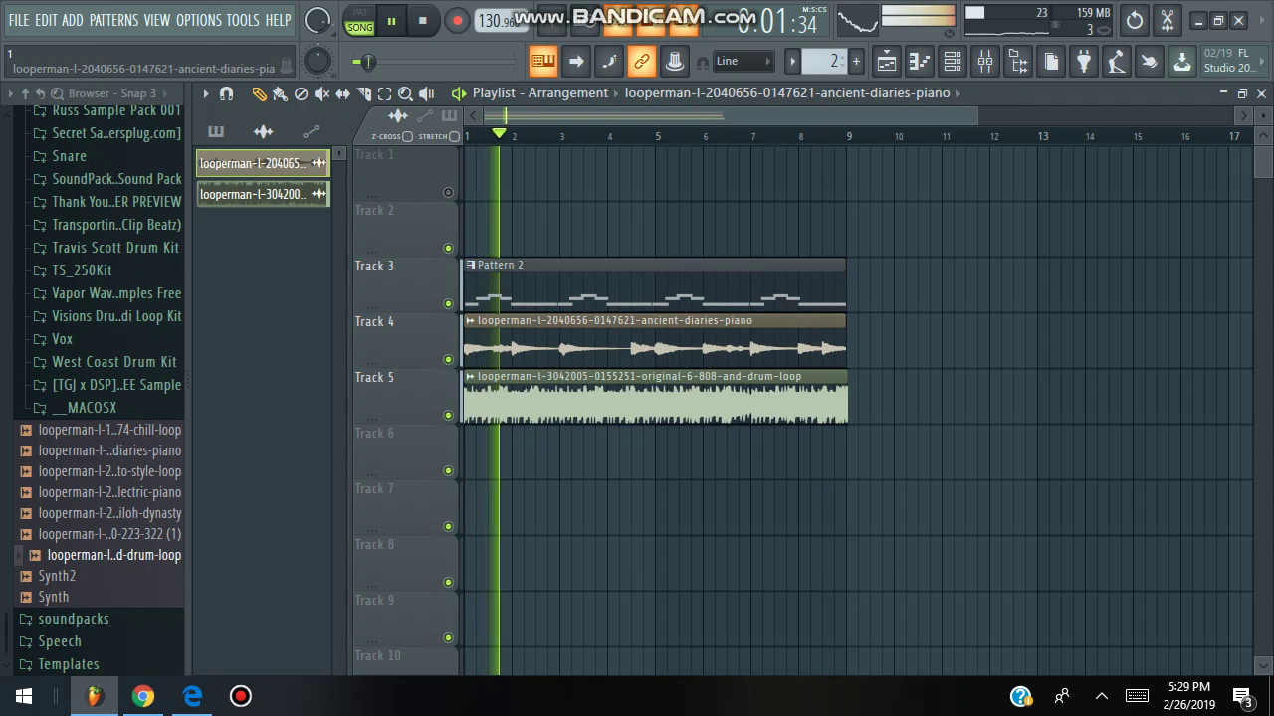
{"action": "key", "text": "ctrl+l"}
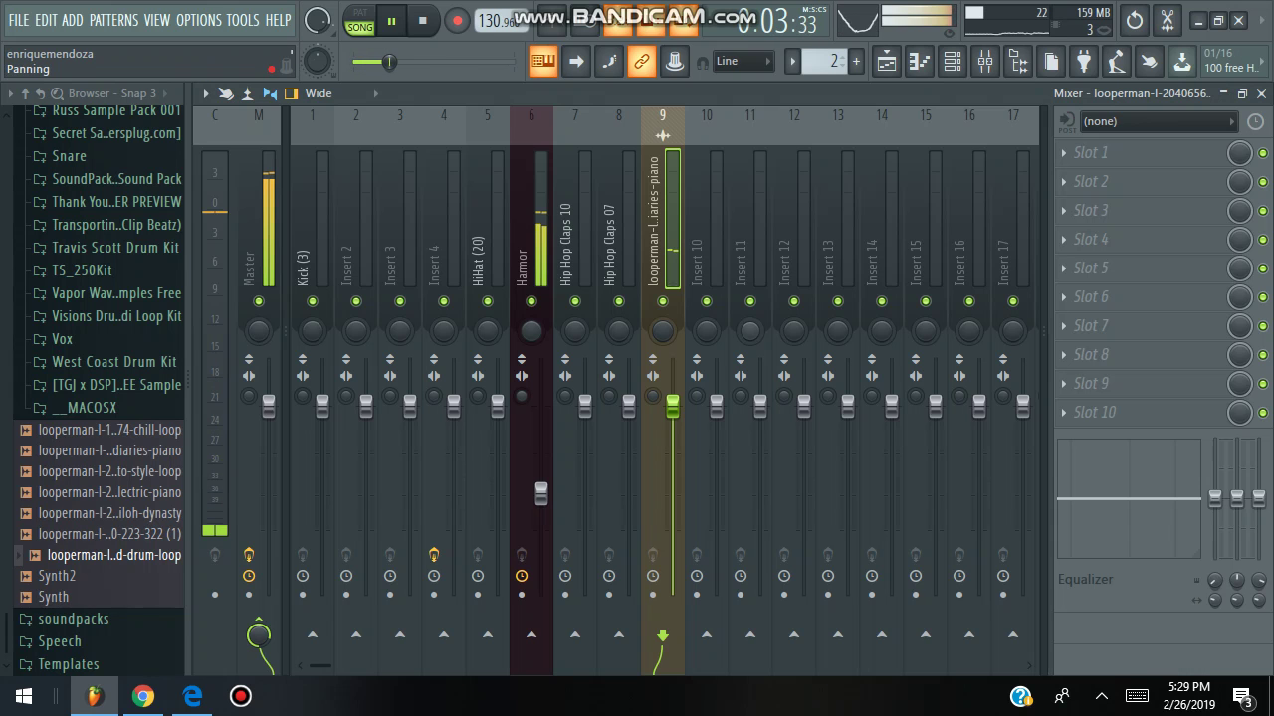
{"action": "left_click", "coordinate": [887, 62]}
{"action": "double_click", "coordinate": [603, 399]}
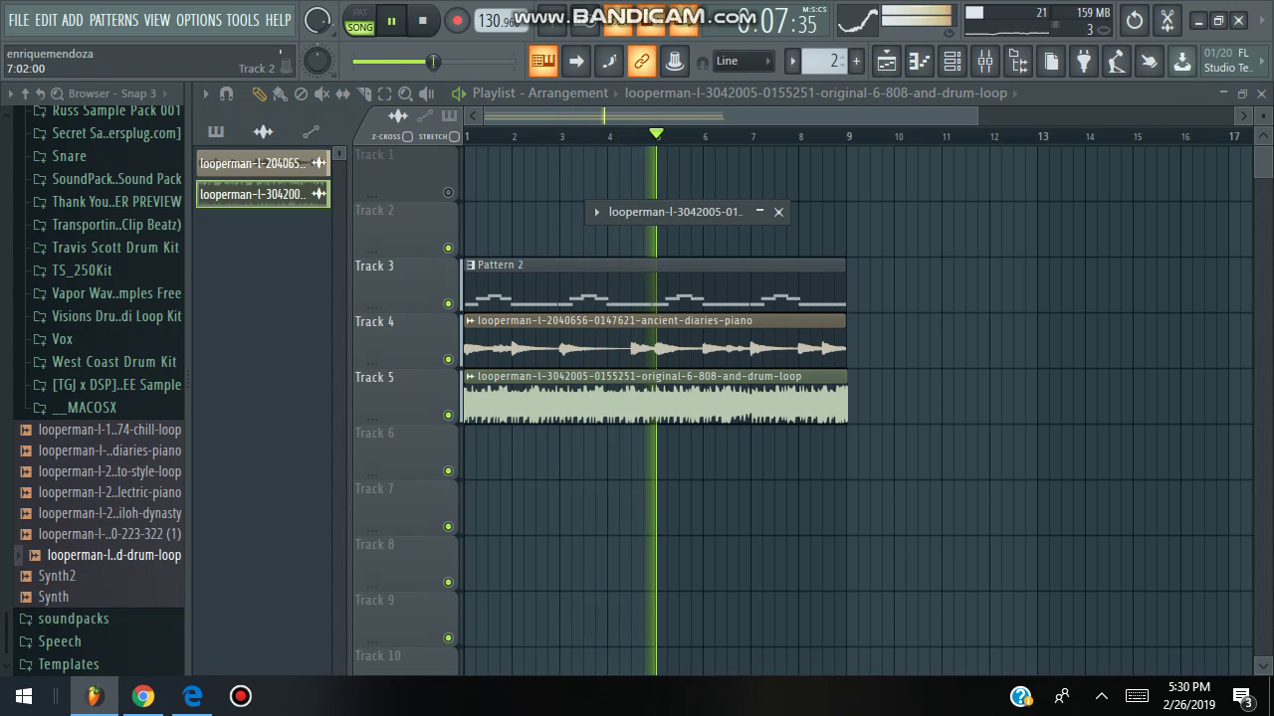
{"action": "left_click", "coordinate": [759, 211]}
{"action": "key", "text": "F9"}
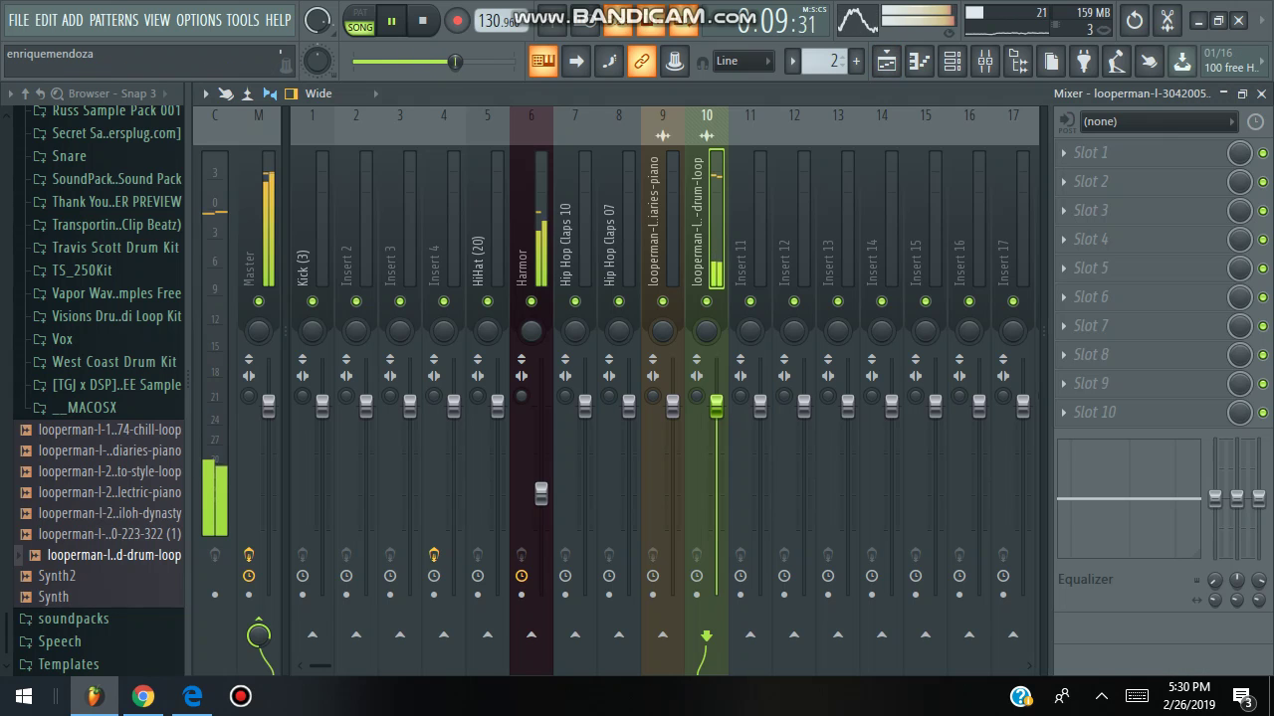
Select the ancient-diaries-piano track in the mixer.
{"action": "key", "text": "F9"}
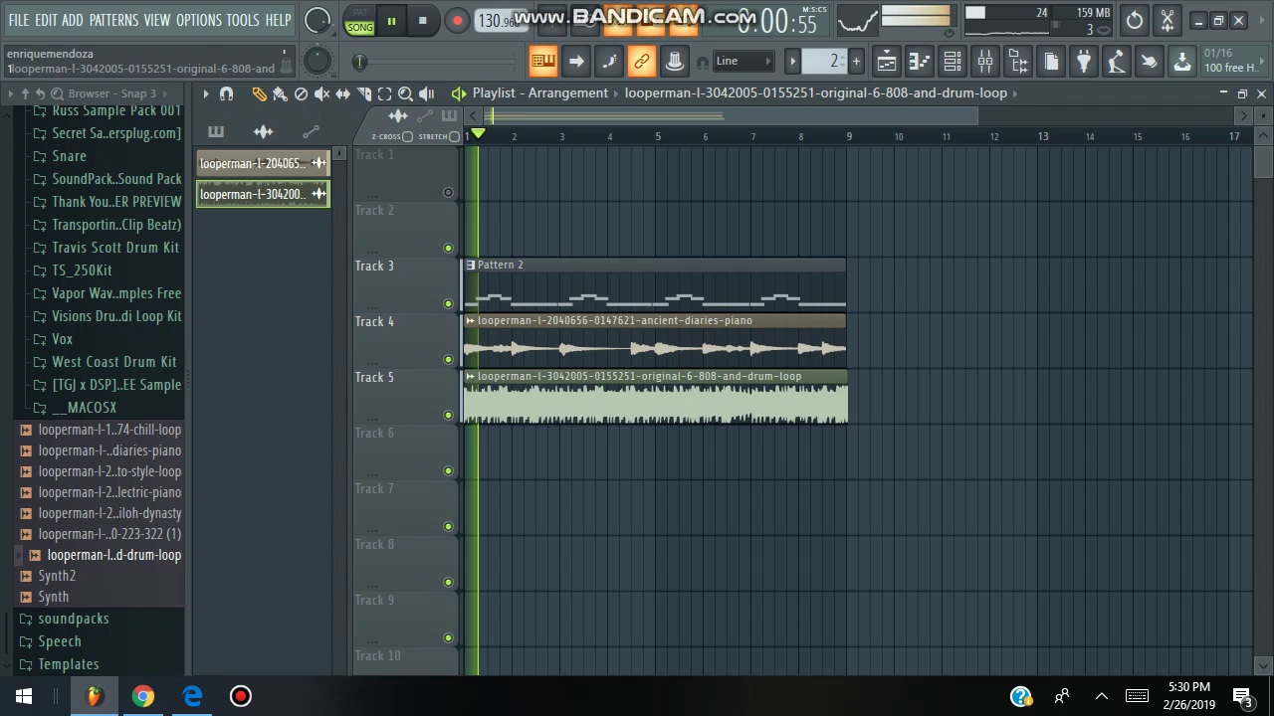
{"action": "left_click", "coordinate": [985, 61]}
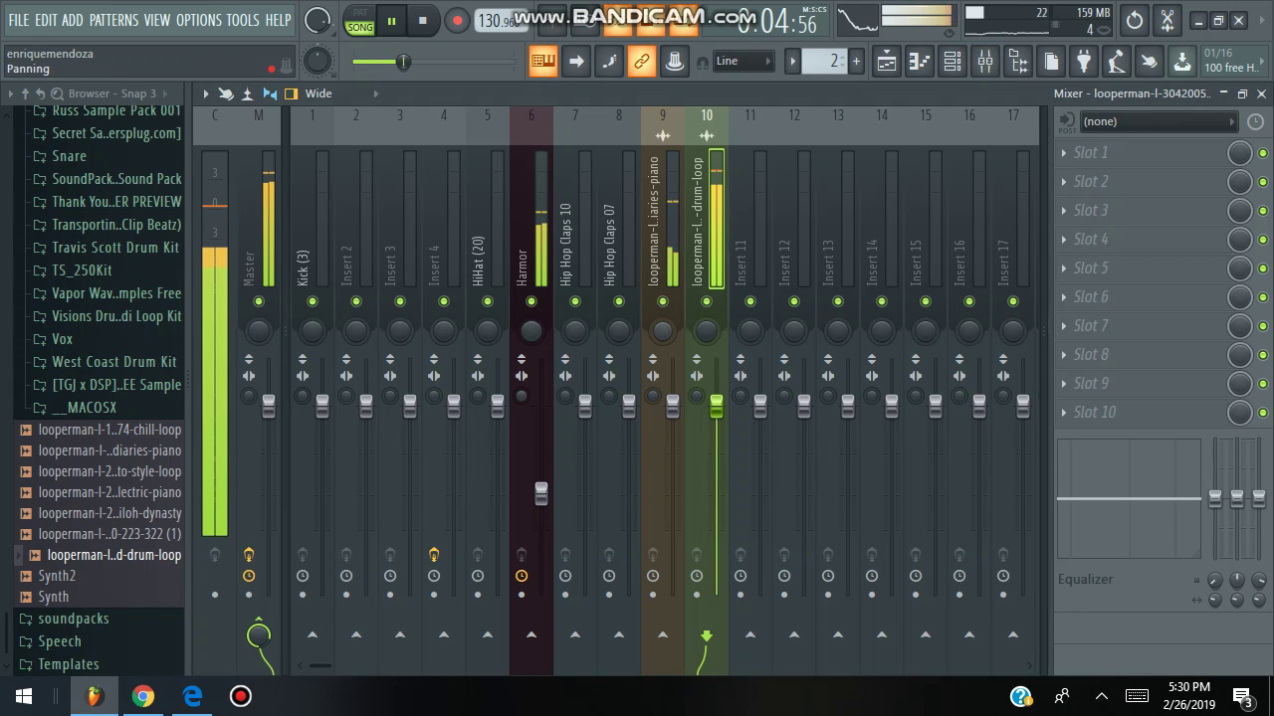
{"action": "left_click", "coordinate": [663, 221]}
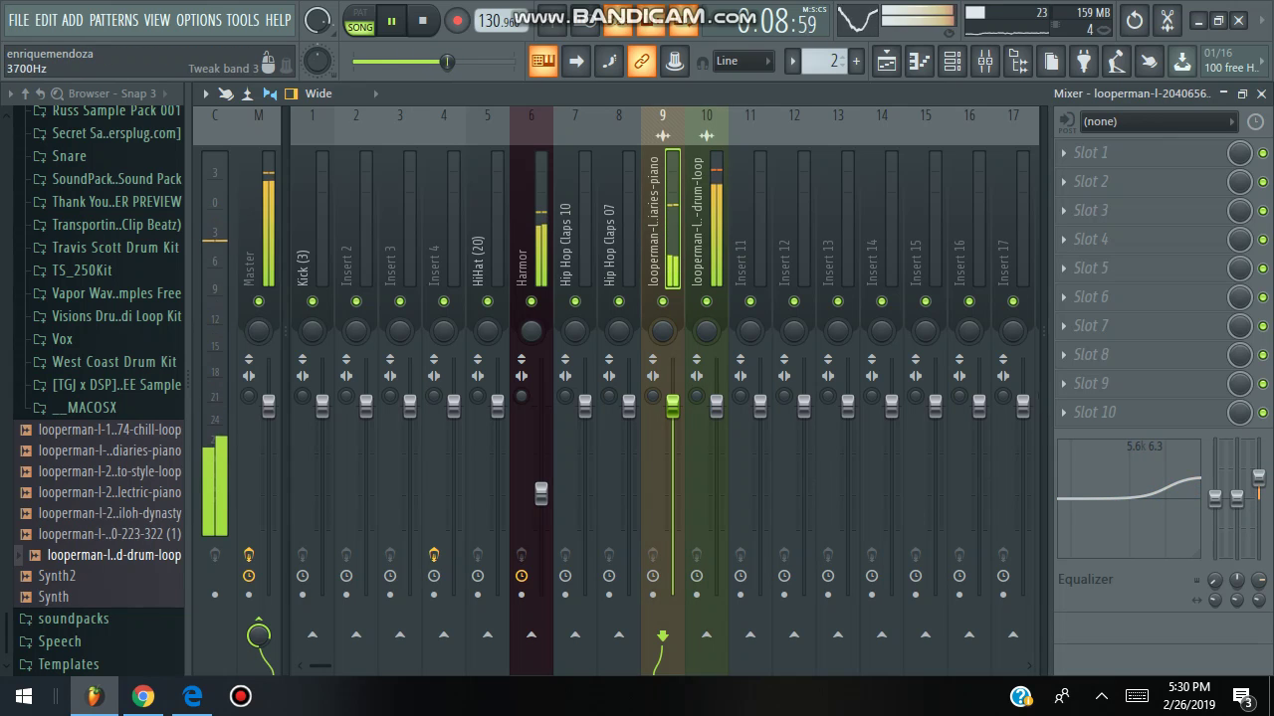
Try boosting the three built-in equalizer bands of the piano track, and reset each band's level.
{"action": "left_click_drag", "start_coordinate": [1077, 498], "coordinate": [1166, 479]}
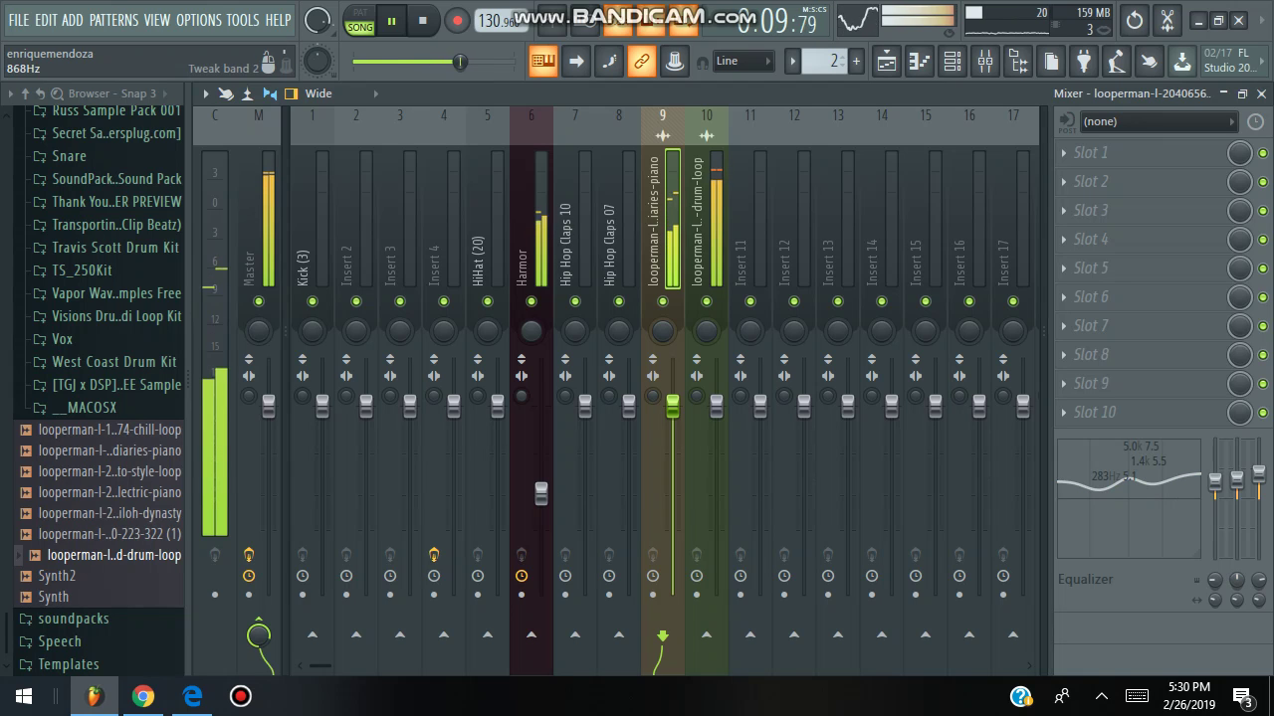
{"action": "right_click", "coordinate": [1237, 480]}
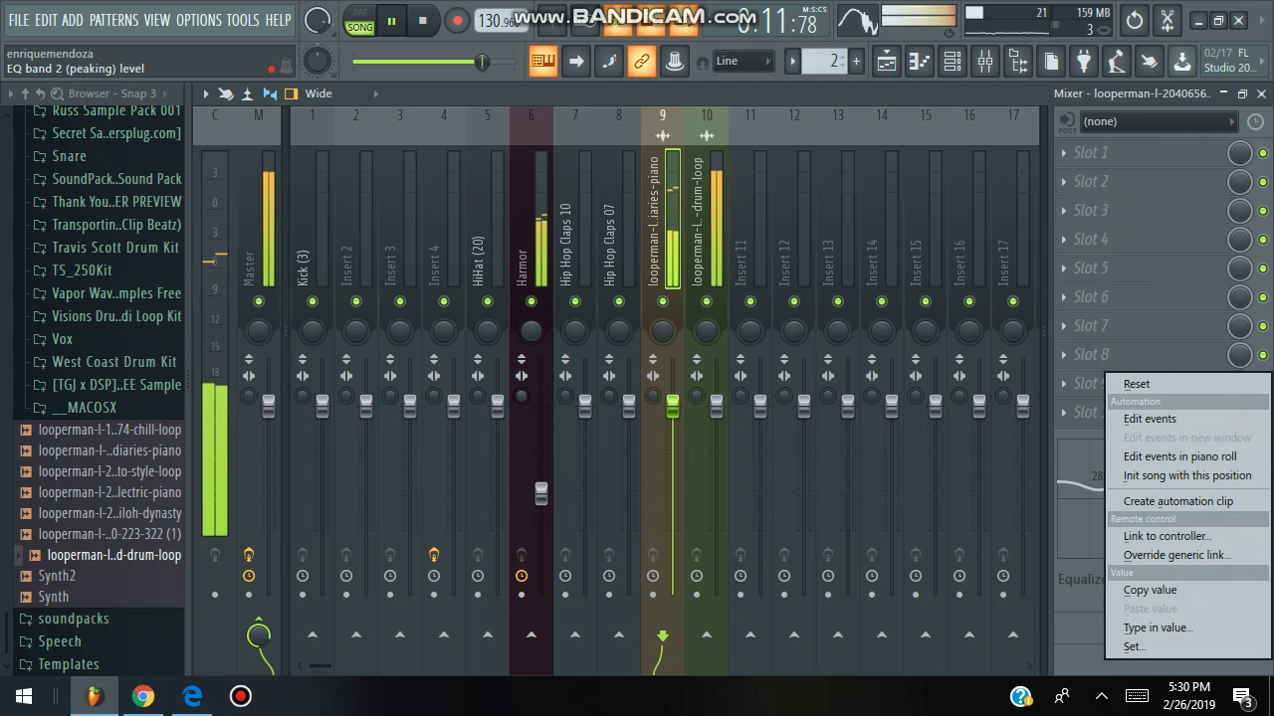
{"action": "left_click", "coordinate": [1136, 384]}
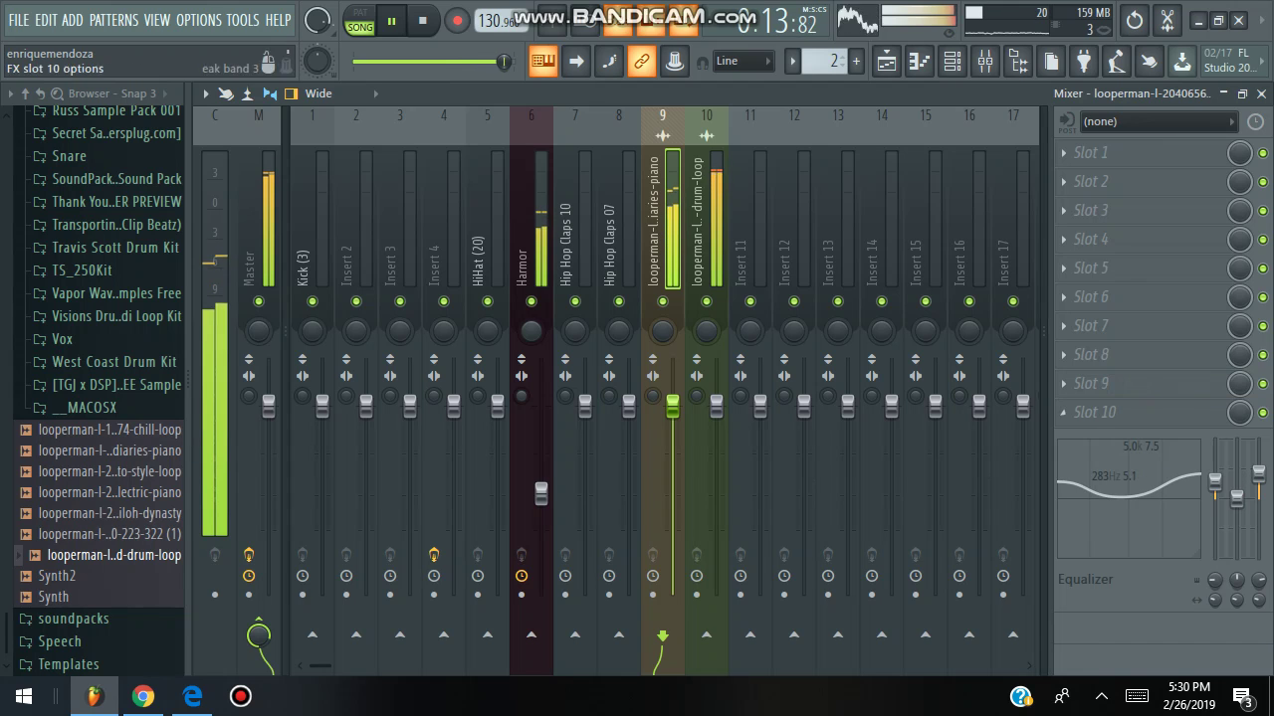
{"action": "right_click", "coordinate": [1215, 482]}
{"action": "left_click", "coordinate": [1137, 384]}
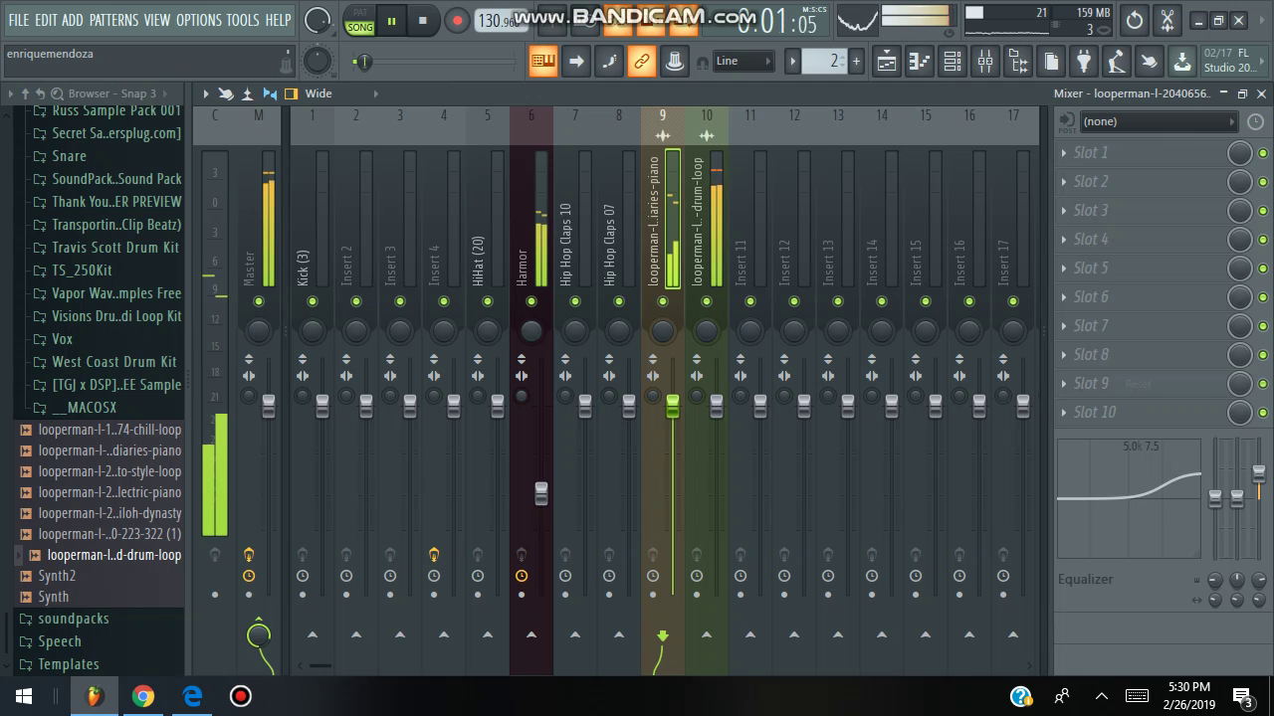
{"action": "right_click", "coordinate": [1258, 474]}
{"action": "left_click", "coordinate": [1136, 384]}
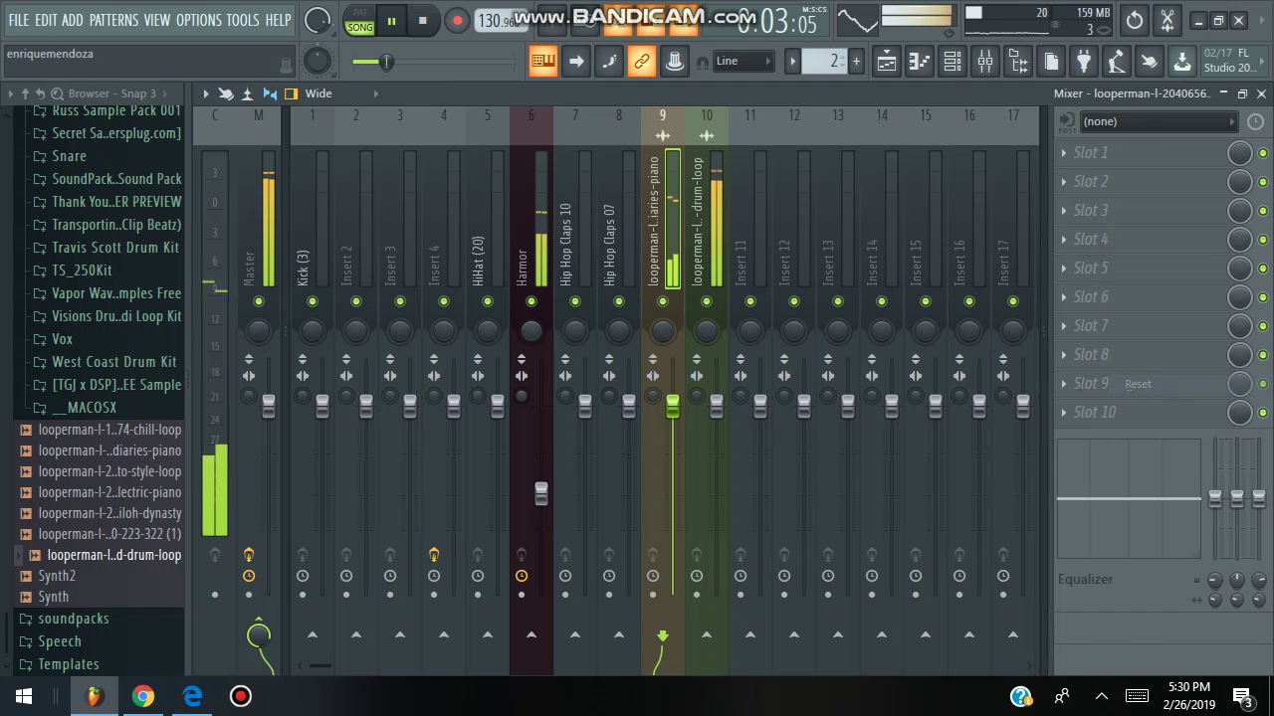
Add Fruity Parametric EQ 2 to the piano track's first effect slot and raise bands 1 through 6.
{"action": "left_click", "coordinate": [1090, 152]}
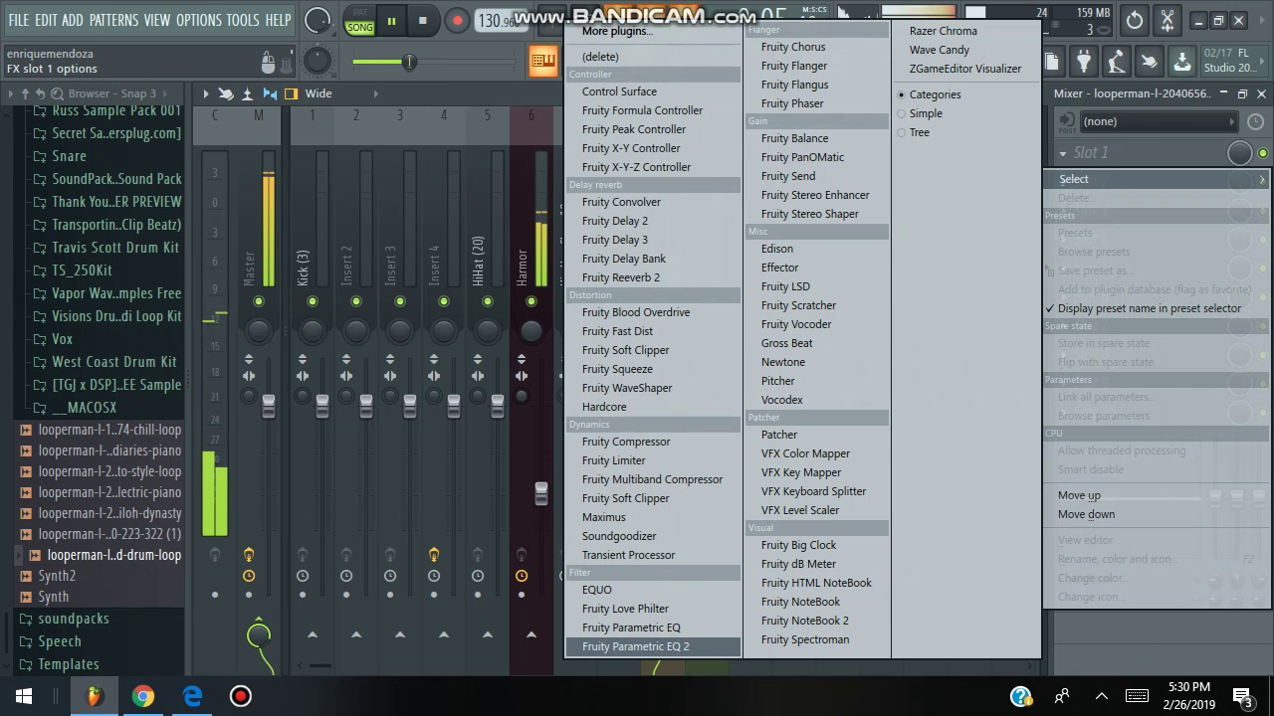
{"action": "left_click", "coordinate": [637, 647]}
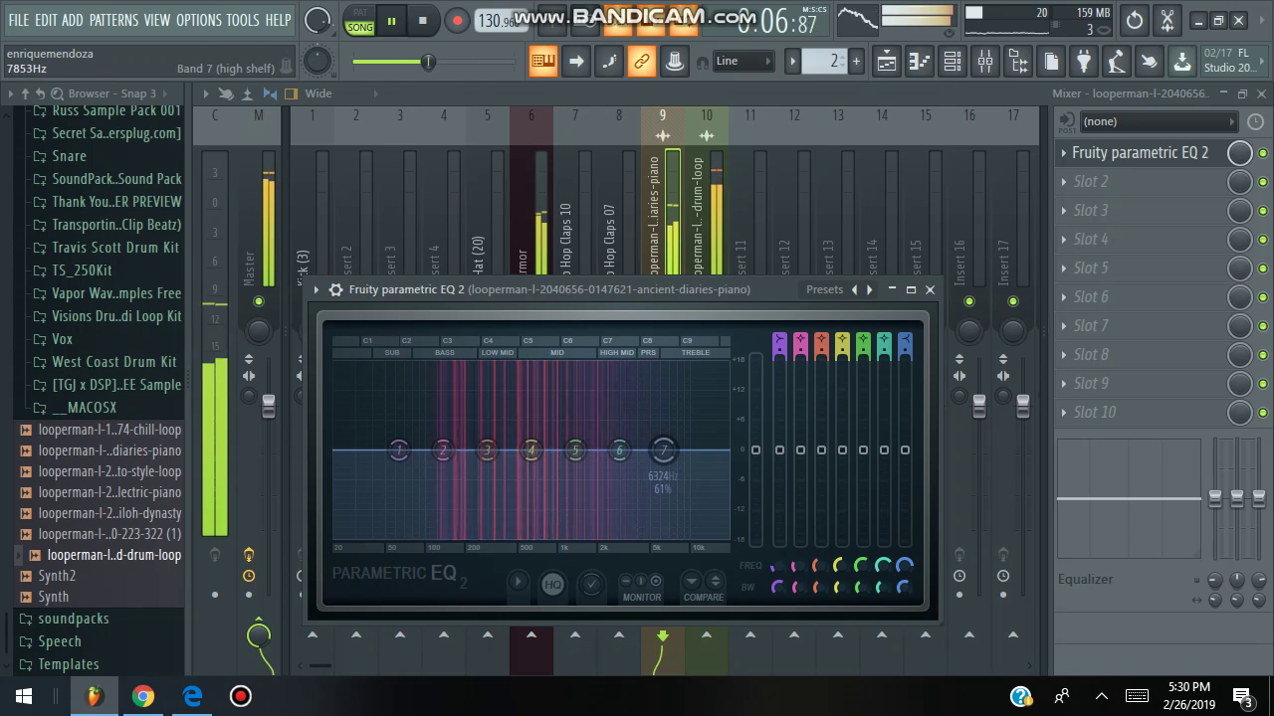
{"action": "left_click_drag", "start_coordinate": [443, 450], "coordinate": [679, 446]}
{"action": "left_click_drag", "start_coordinate": [398, 450], "coordinate": [434, 428]}
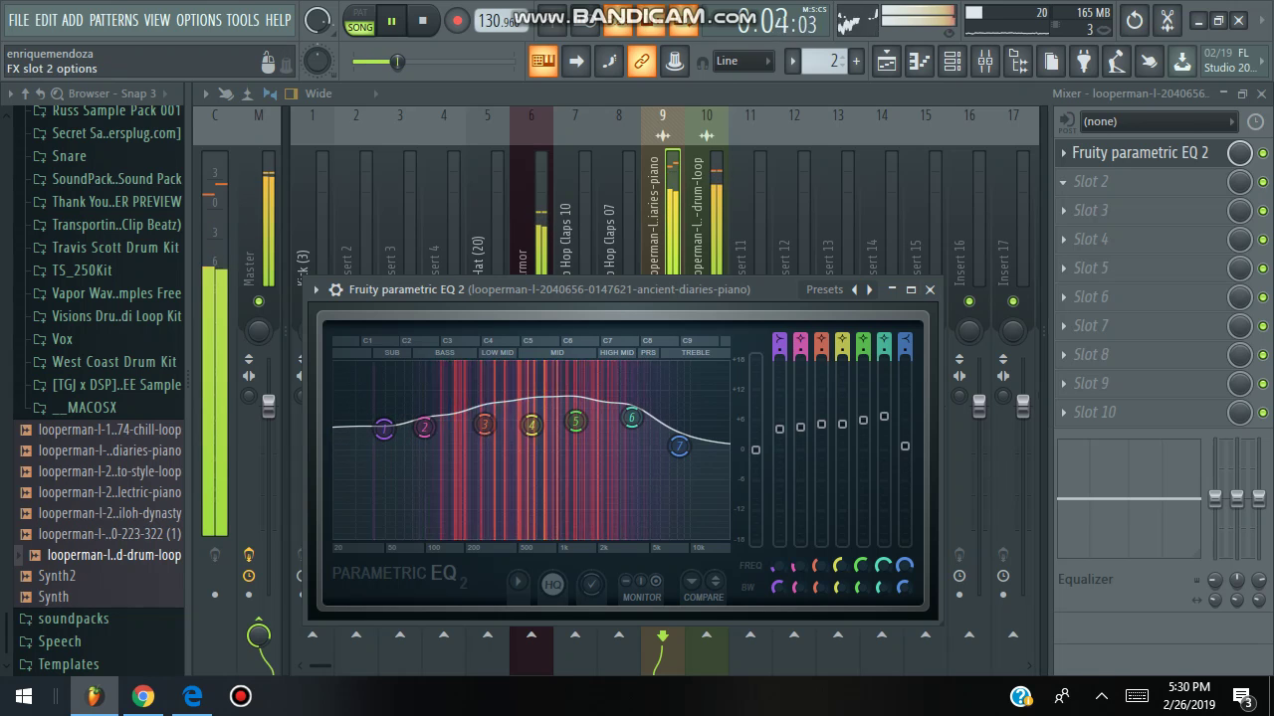
Add Fruity Reeverb 2 to the piano track's second effect slot and raise its early reflection and wet levels.
{"action": "left_click", "coordinate": [1091, 182]}
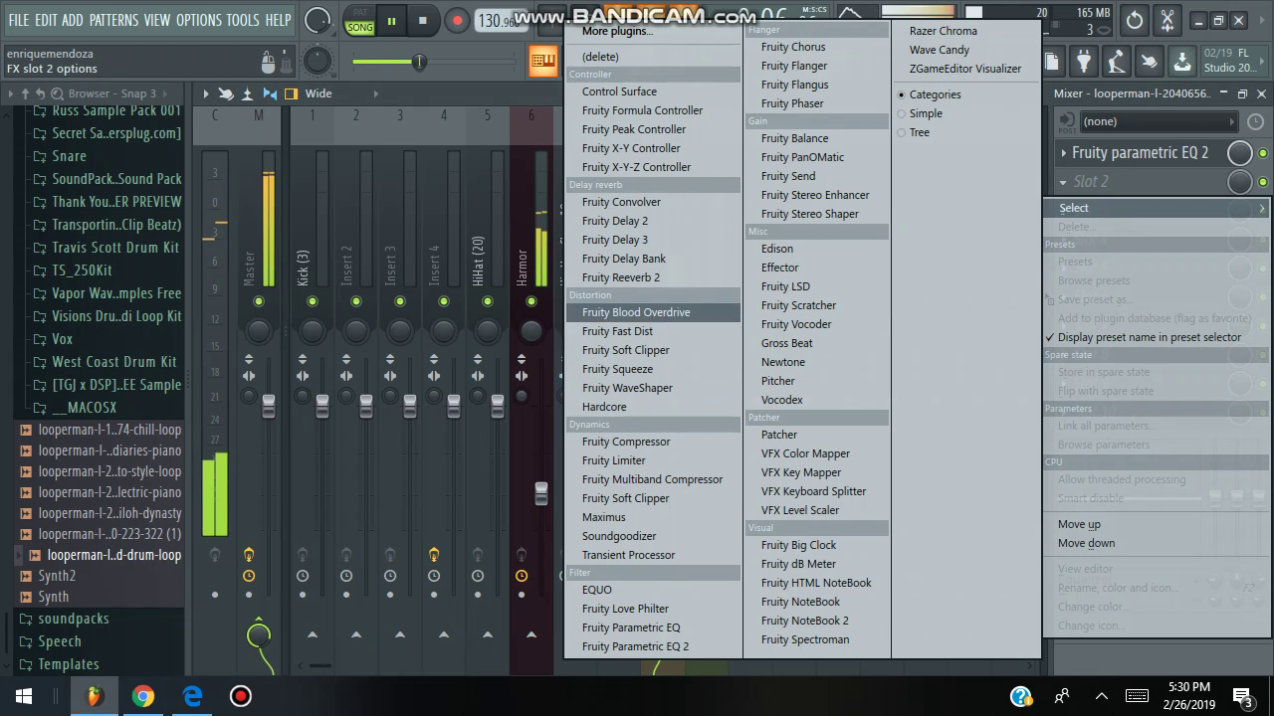
{"action": "left_click", "coordinate": [621, 277]}
{"action": "left_click_drag", "start_coordinate": [840, 381], "coordinate": [808, 376]}
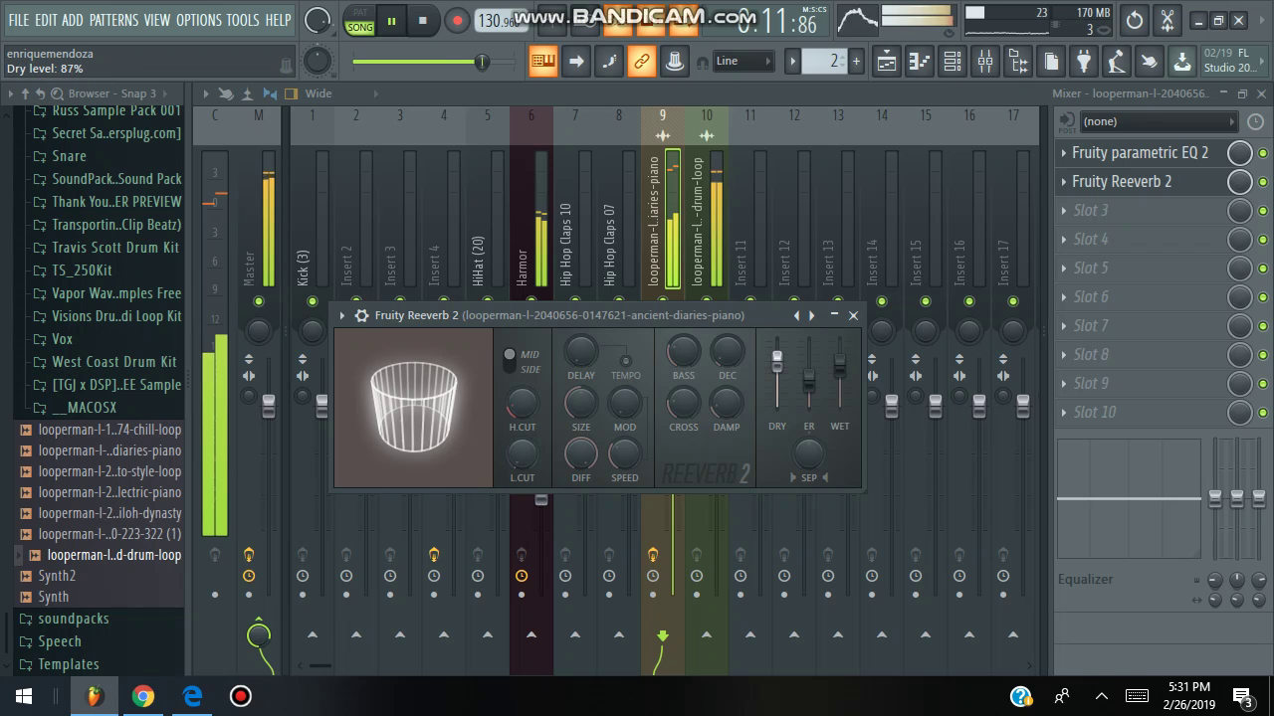
{"action": "left_click_drag", "start_coordinate": [808, 376], "coordinate": [839, 359]}
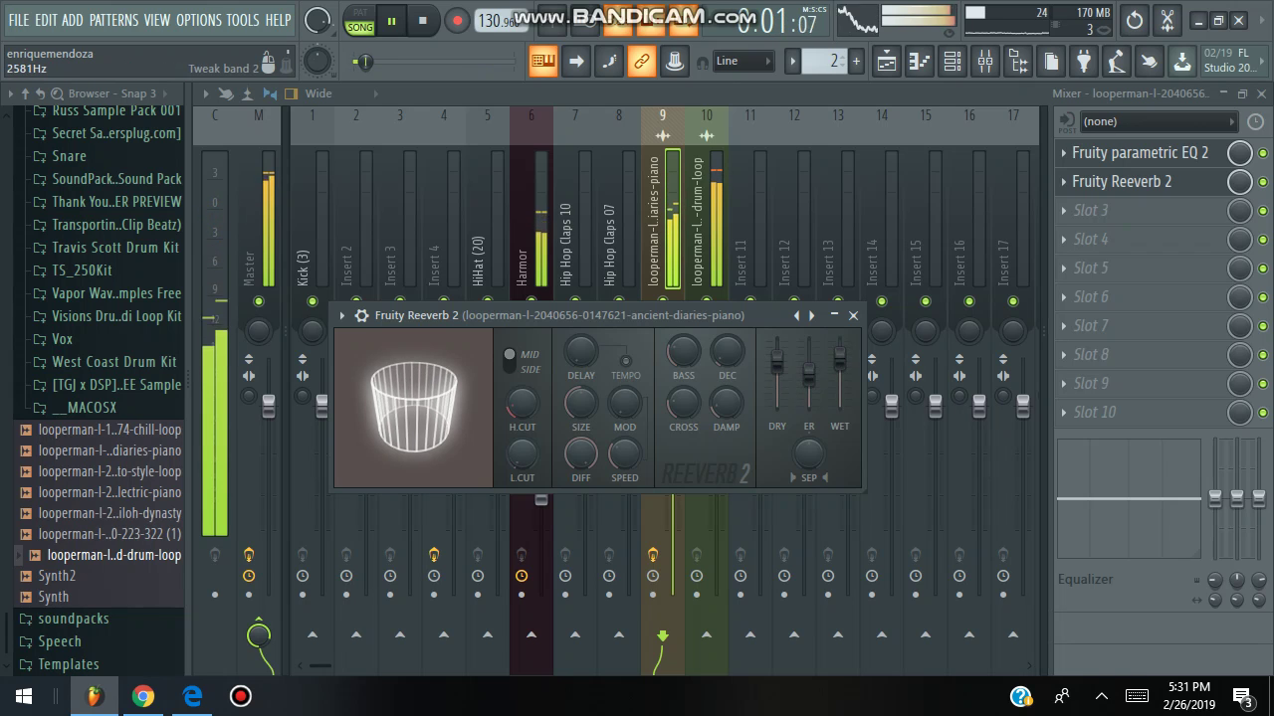
{"action": "left_click", "coordinate": [853, 315]}
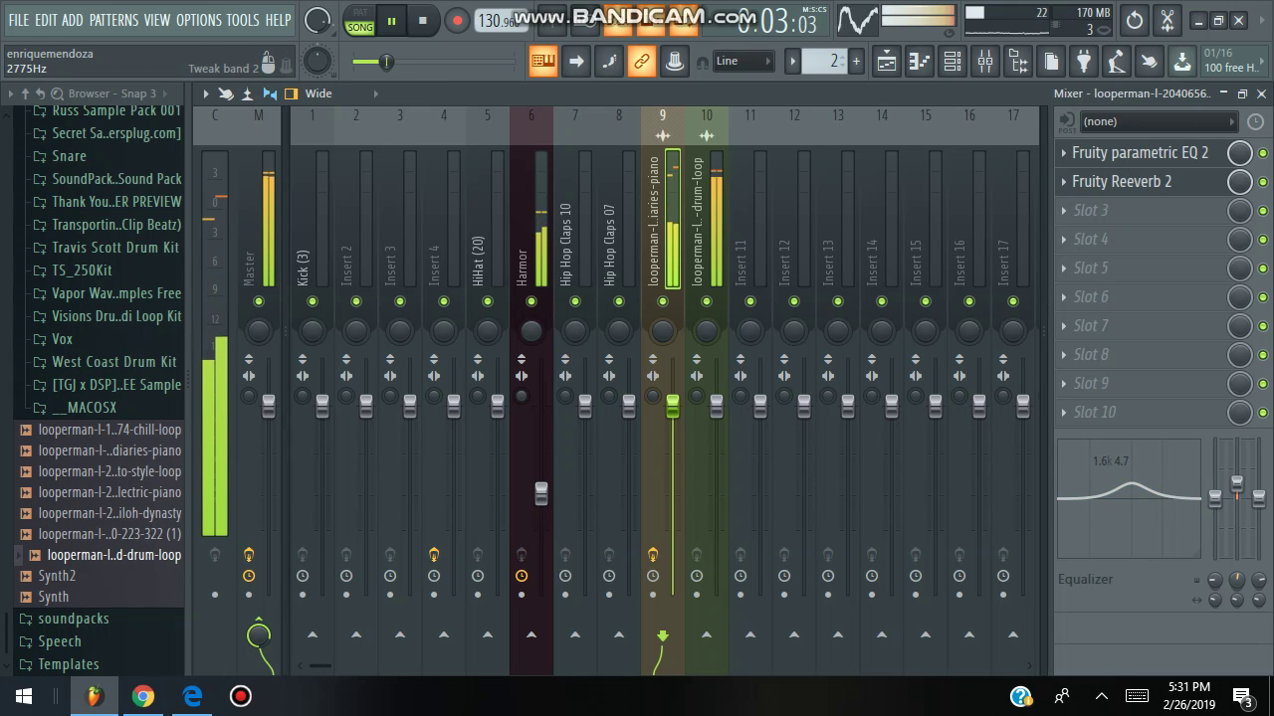
Boost the piano track's built-in equalizer to about 6.6 at 172 Hz, 4.2 at 1.0 kHz and 10.6 at 5.1 kHz.
{"action": "left_click_drag", "start_coordinate": [1179, 497], "coordinate": [1181, 474]}
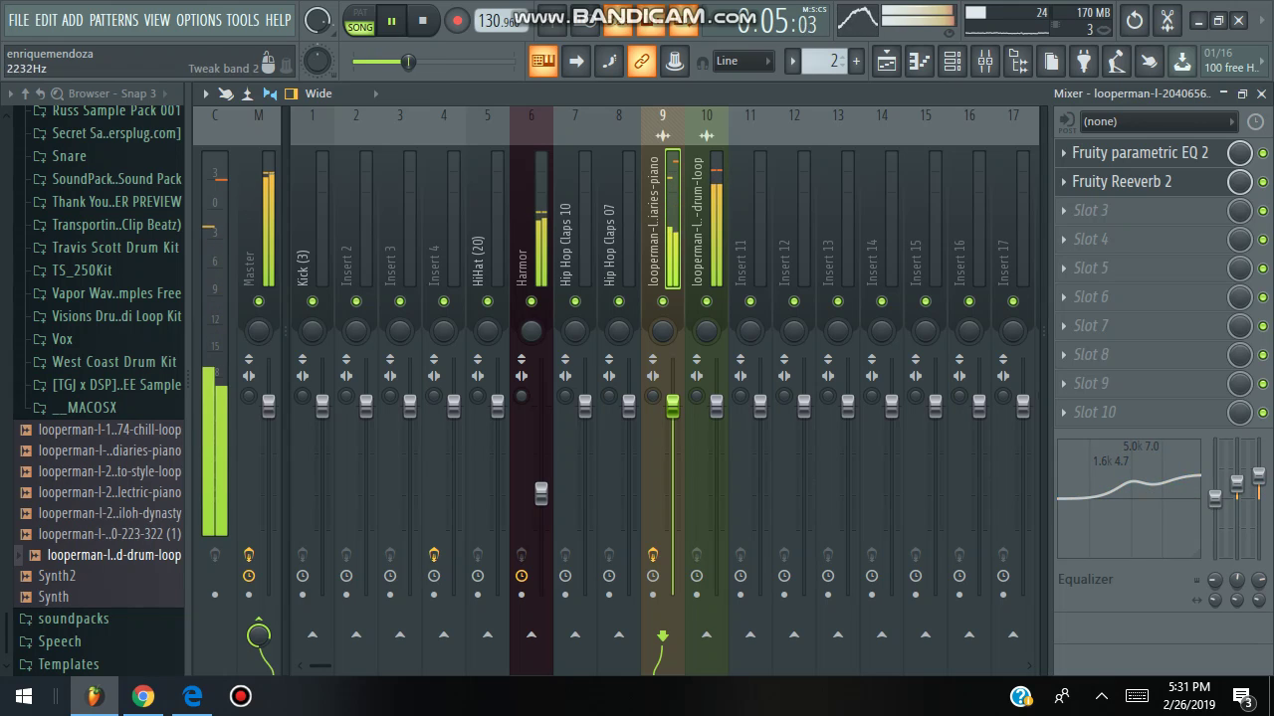
{"action": "left_click_drag", "start_coordinate": [1117, 485], "coordinate": [1119, 484]}
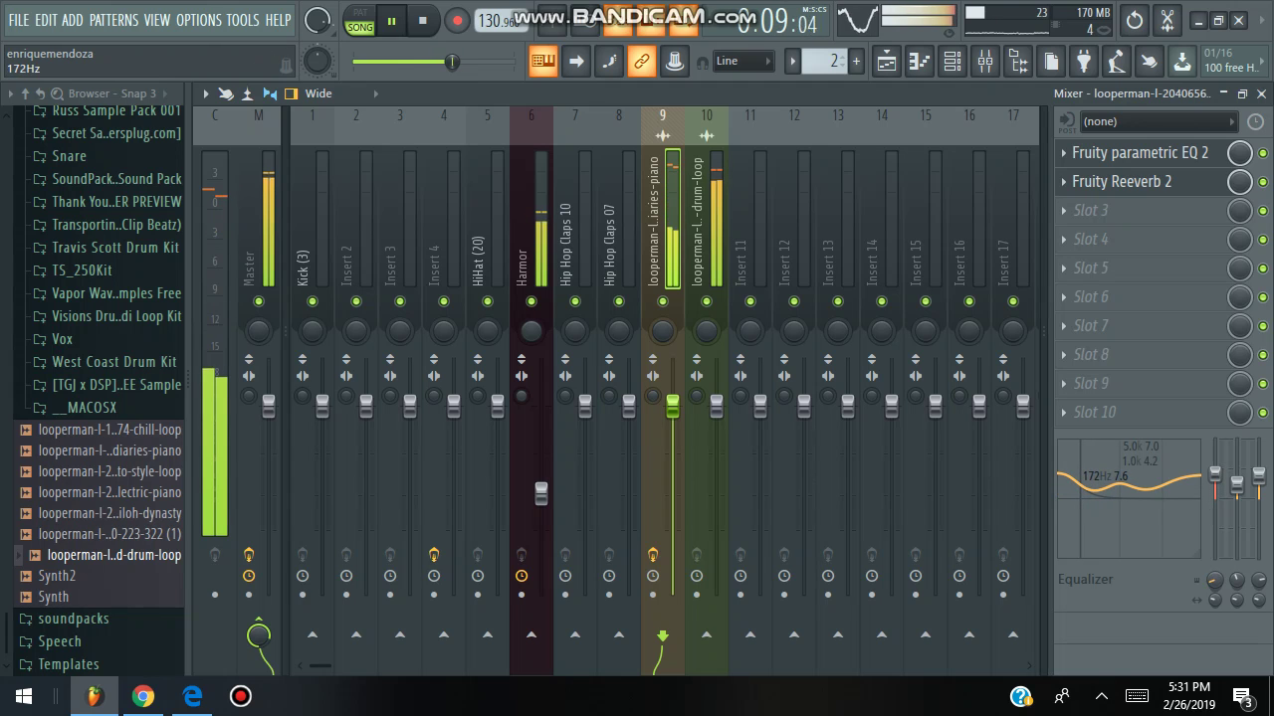
{"action": "left_click_drag", "start_coordinate": [1160, 478], "coordinate": [1163, 470]}
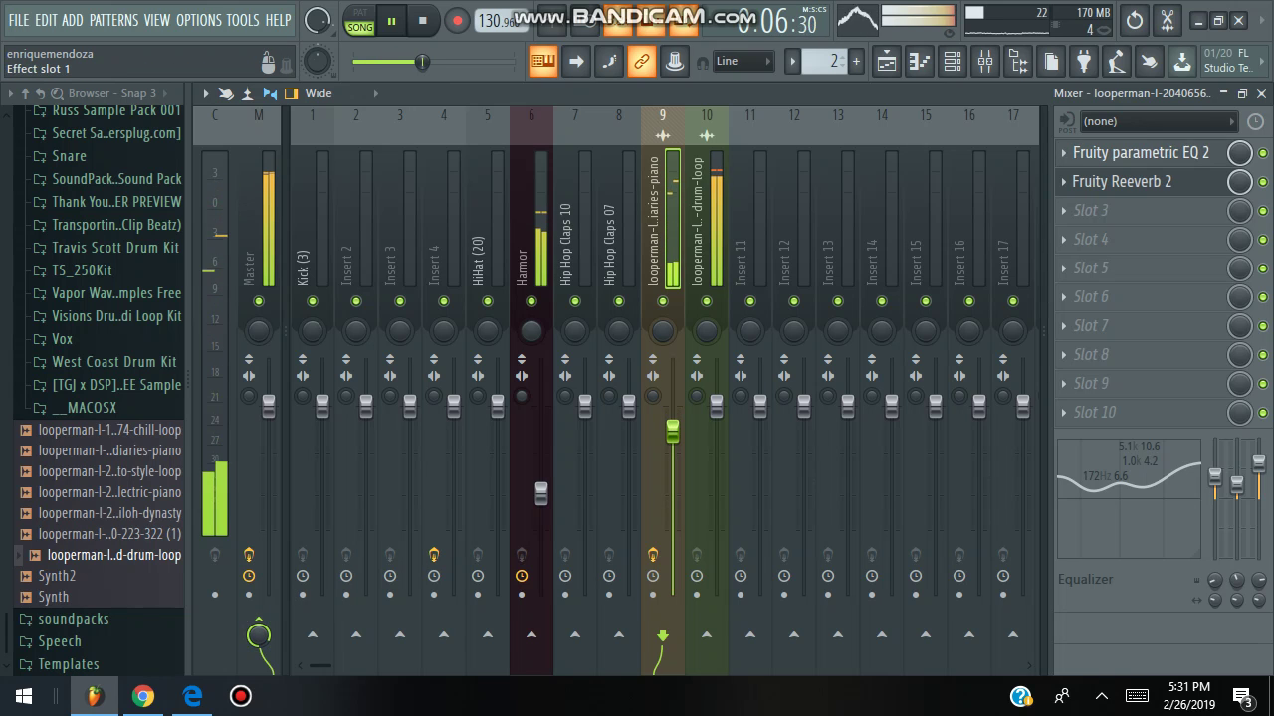
Reshape the piano track's Fruity Parametric EQ 2 by lowering bands 2 and 6 and raising bands 4 and 5.
{"action": "left_click", "coordinate": [1134, 152]}
{"action": "left_click_drag", "start_coordinate": [626, 419], "coordinate": [568, 438]}
{"action": "left_click_drag", "start_coordinate": [484, 424], "coordinate": [668, 449]}
{"action": "left_click", "coordinate": [496, 449]}
{"action": "left_click_drag", "start_coordinate": [497, 449], "coordinate": [438, 452]}
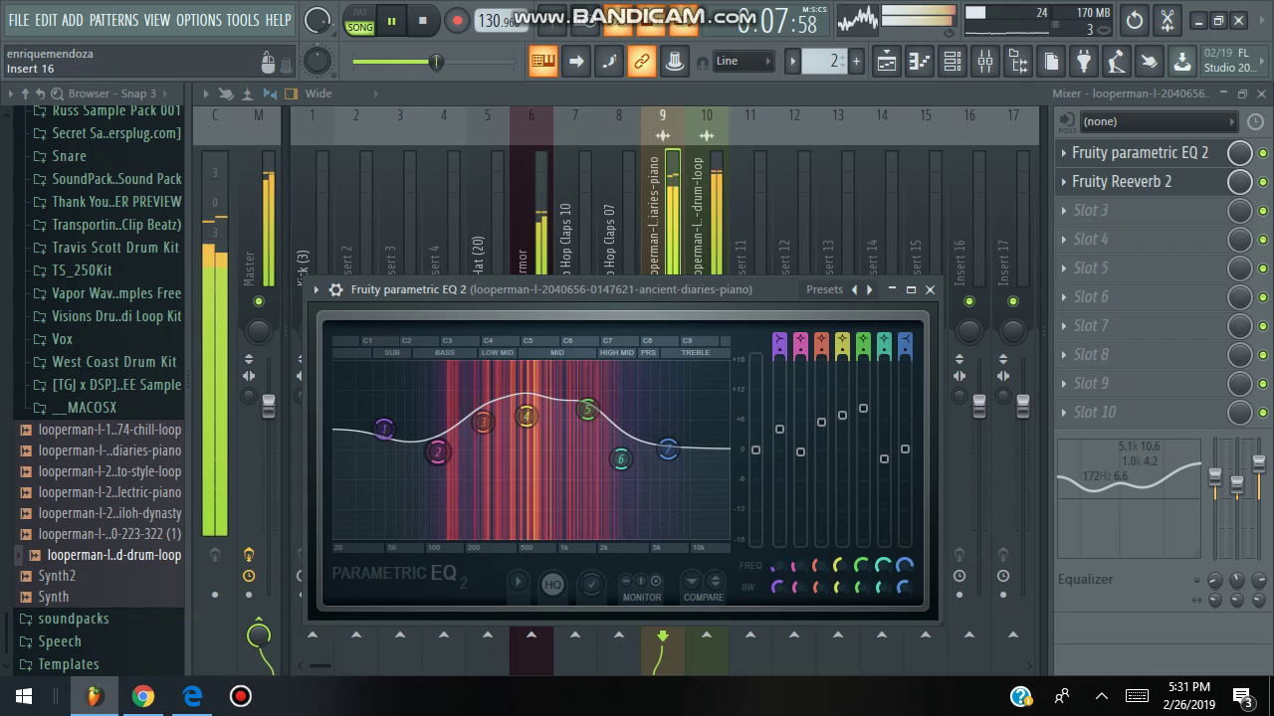
Set the piano's built-in equalizer to about 4.9 at 268 Hz, 5.8 at 2.6 kHz and 4.8 at 9.1 kHz, and level its fader with the neighbouring tracks.
{"action": "mouse_move", "coordinate": [1163, 463]}
{"action": "left_mouse_down"}
{"action": "mouse_move", "coordinate": [1186, 474]}
{"action": "mouse_move", "coordinate": [1148, 478]}
{"action": "left_mouse_up"}
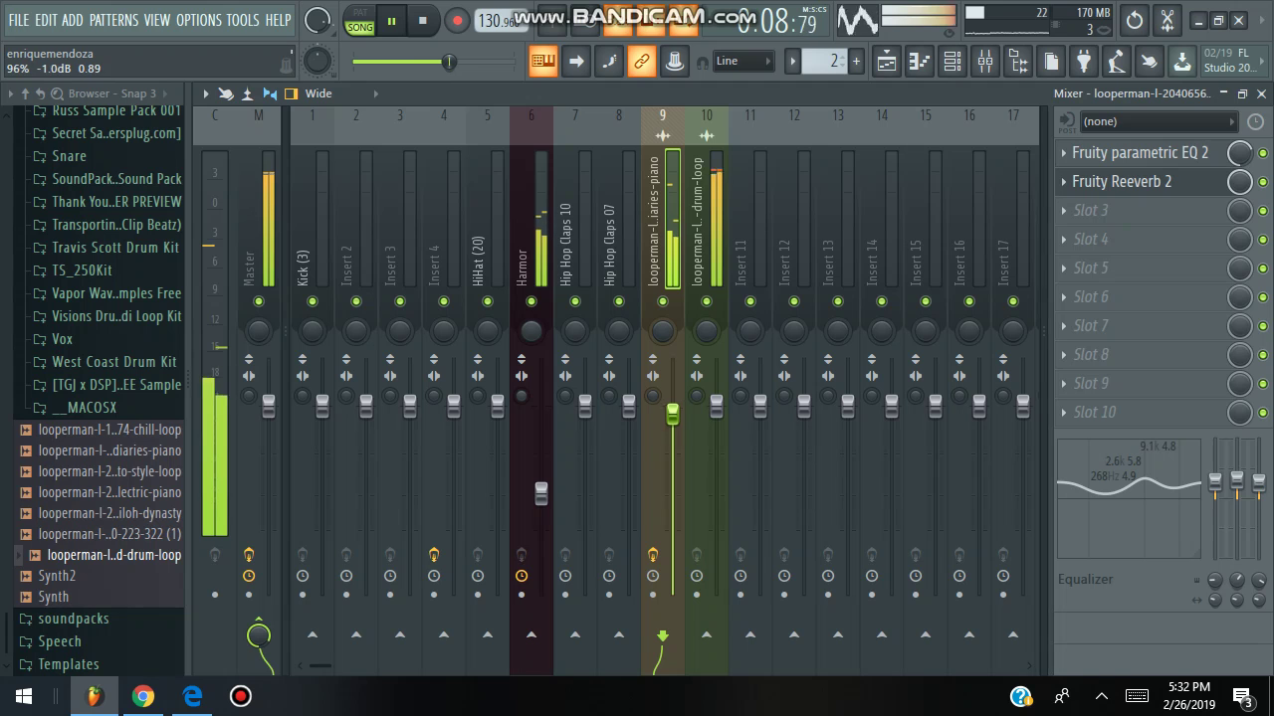
{"action": "left_click_drag", "start_coordinate": [673, 414], "coordinate": [673, 406]}
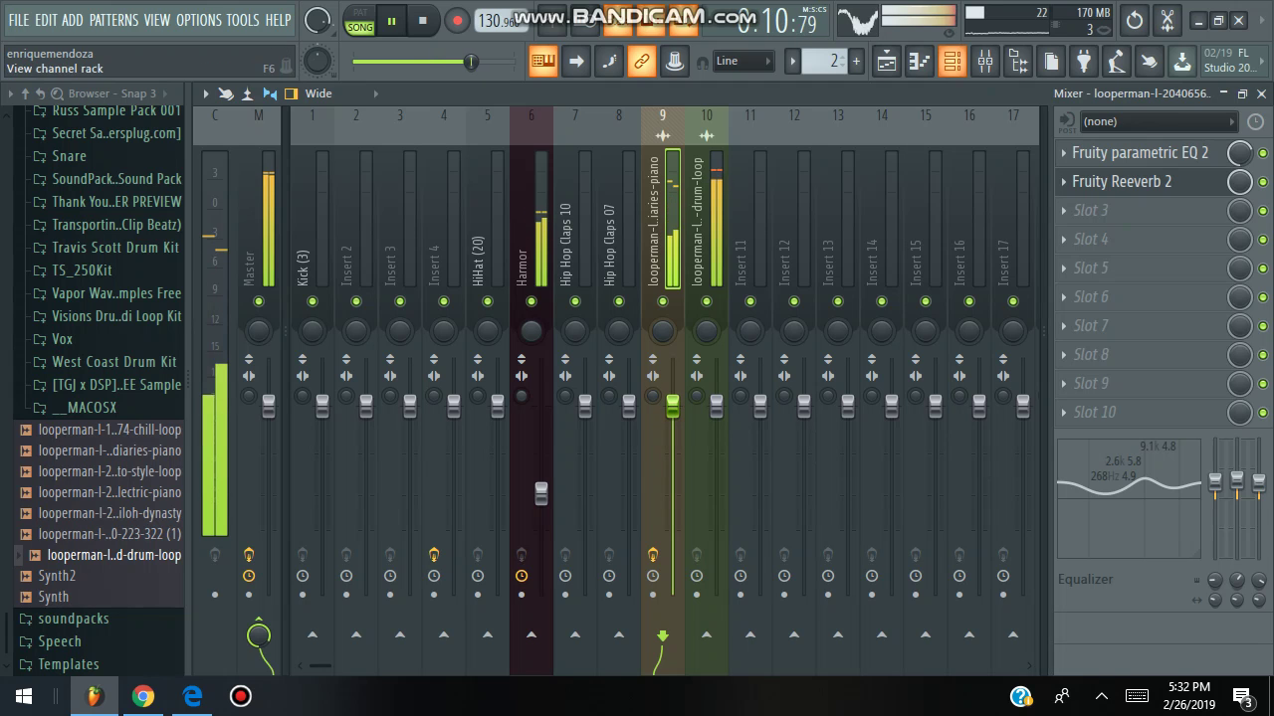
Turn on Normalize for the original-6-808-and-drum-loop sample and check its level in the mixer.
{"action": "left_click", "coordinate": [985, 62]}
{"action": "left_click", "coordinate": [952, 61]}
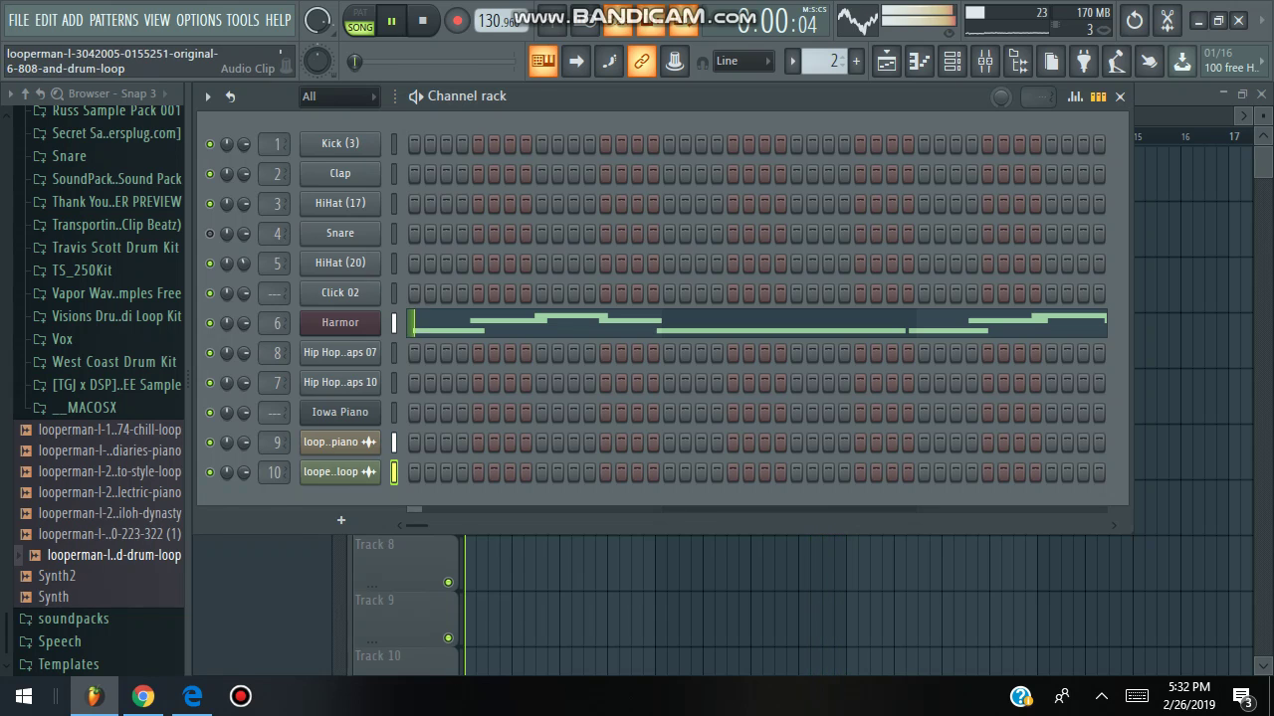
{"action": "left_click", "coordinate": [340, 473]}
{"action": "left_click", "coordinate": [526, 419]}
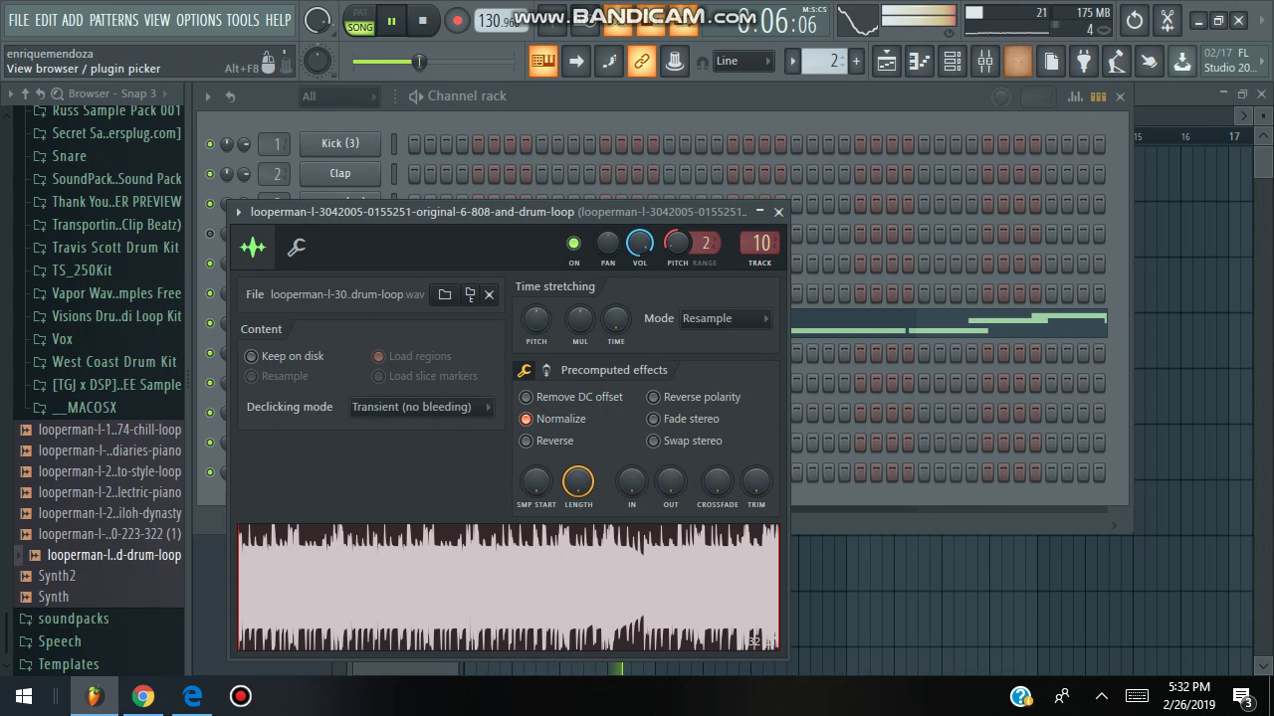
{"action": "left_click", "coordinate": [984, 61]}
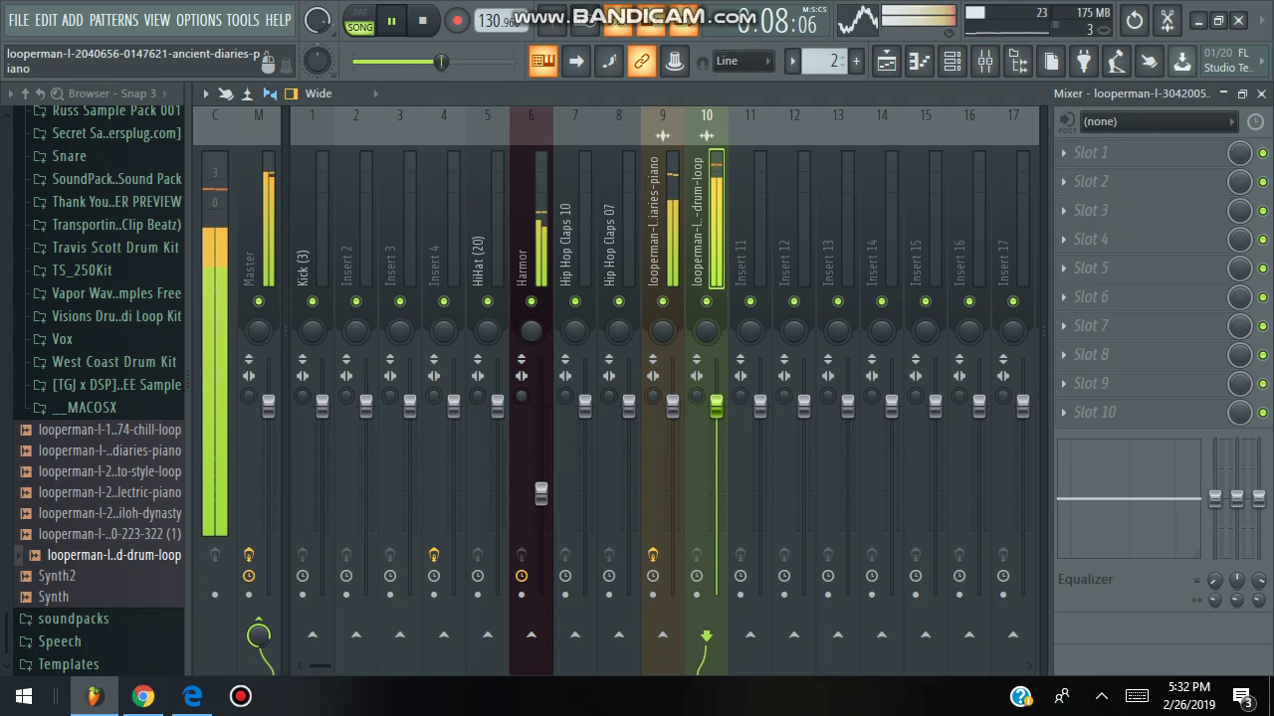
{"action": "left_click", "coordinate": [984, 61]}
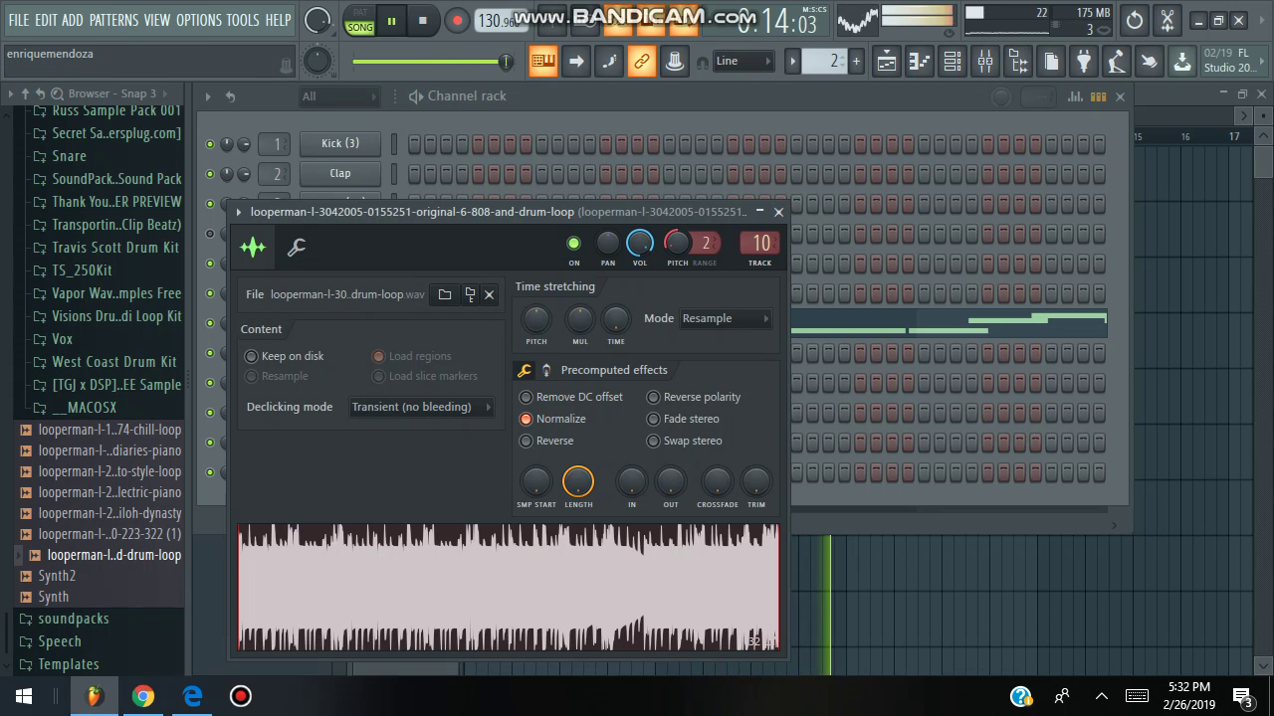
Turn on Normalize for the ancient-diaries-piano sample.
{"action": "left_click", "coordinate": [953, 61]}
{"action": "left_click", "coordinate": [984, 61]}
{"action": "left_click", "coordinate": [985, 60]}
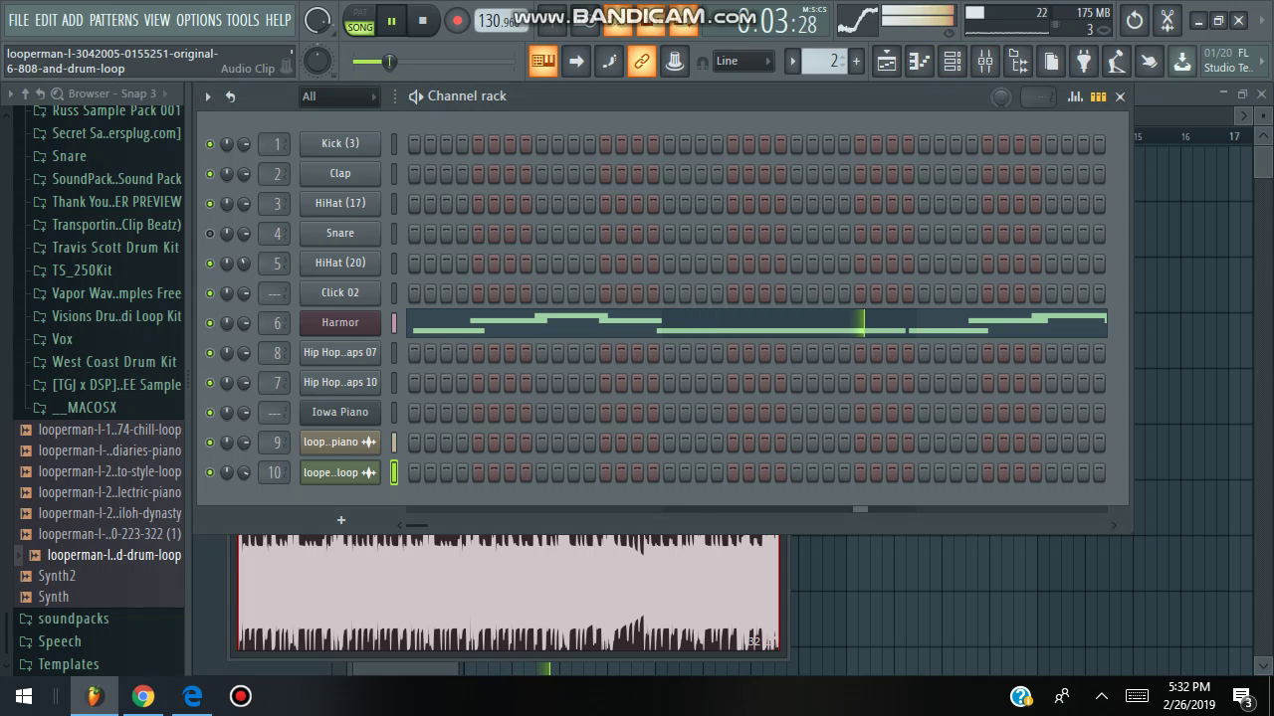
{"action": "left_click", "coordinate": [341, 443]}
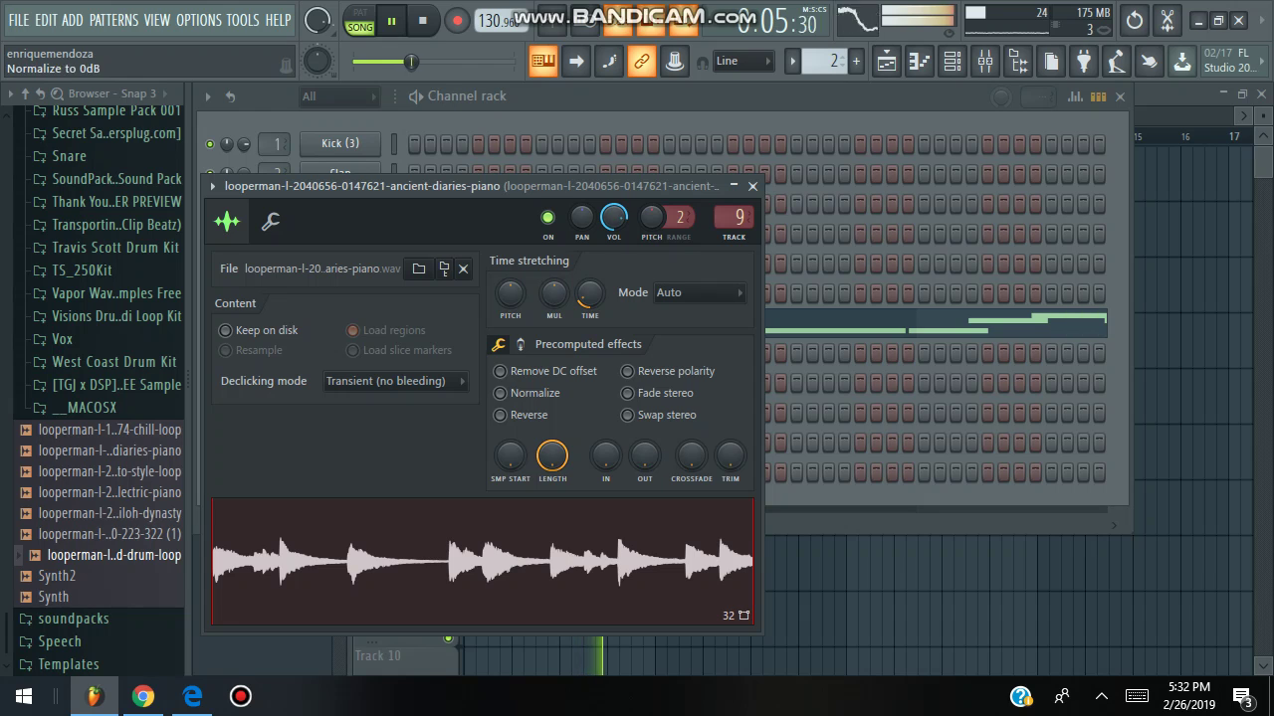
{"action": "left_click", "coordinate": [500, 393]}
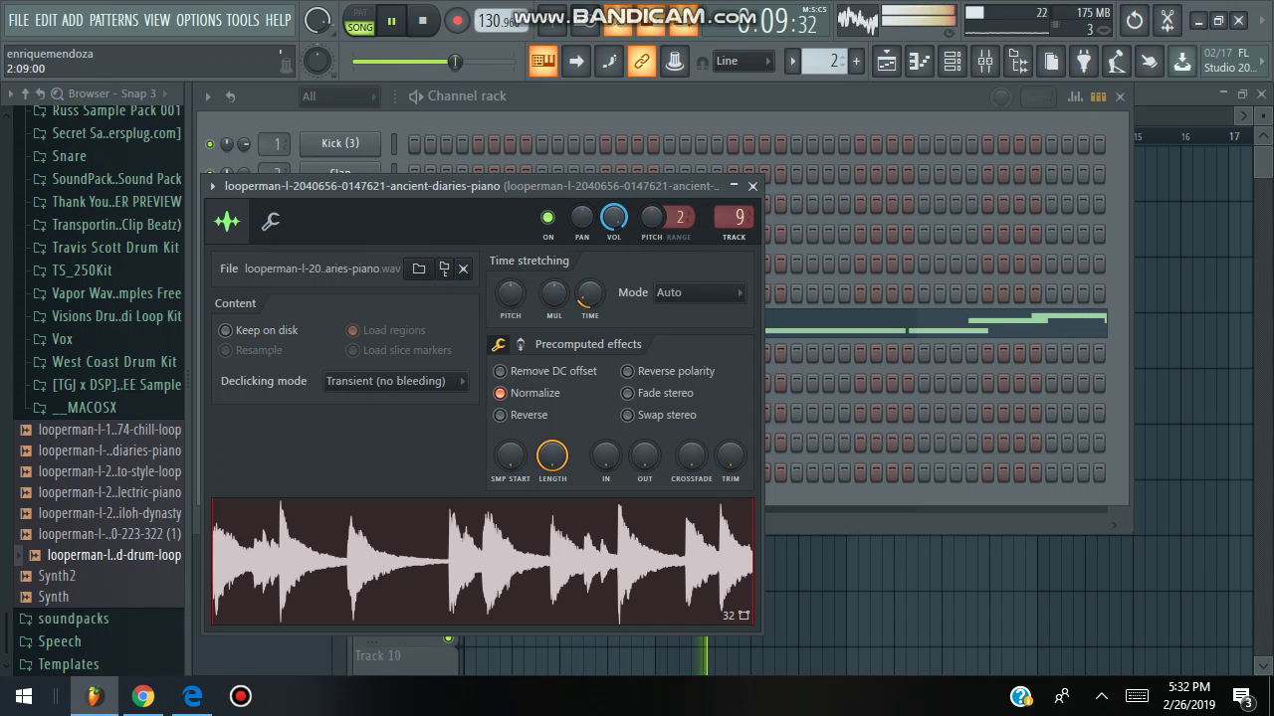
Lower the piano, drum loop and Harmor mixer faders, bringing Harmor to about -18.4 dB and the drum loop level with the piano.
{"action": "left_click", "coordinate": [886, 61]}
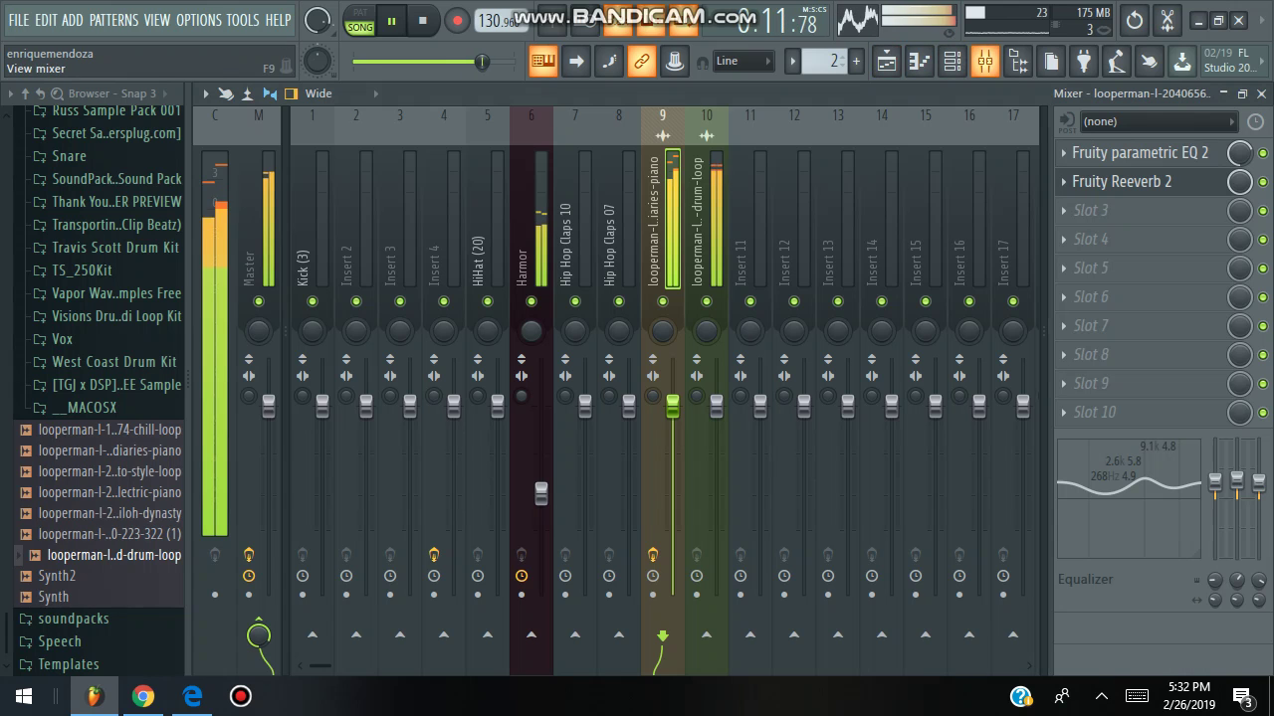
{"action": "key", "text": "F9"}
{"action": "left_click_drag", "start_coordinate": [673, 406], "coordinate": [673, 450]}
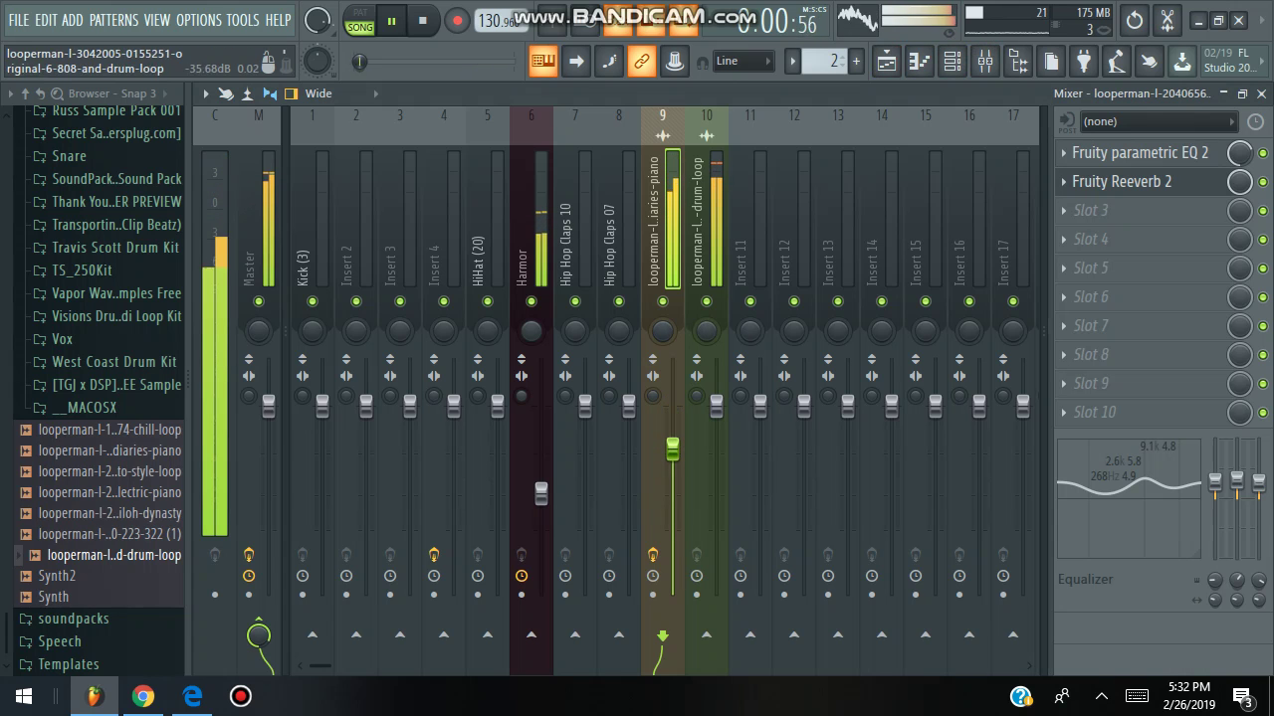
{"action": "left_click", "coordinate": [703, 428]}
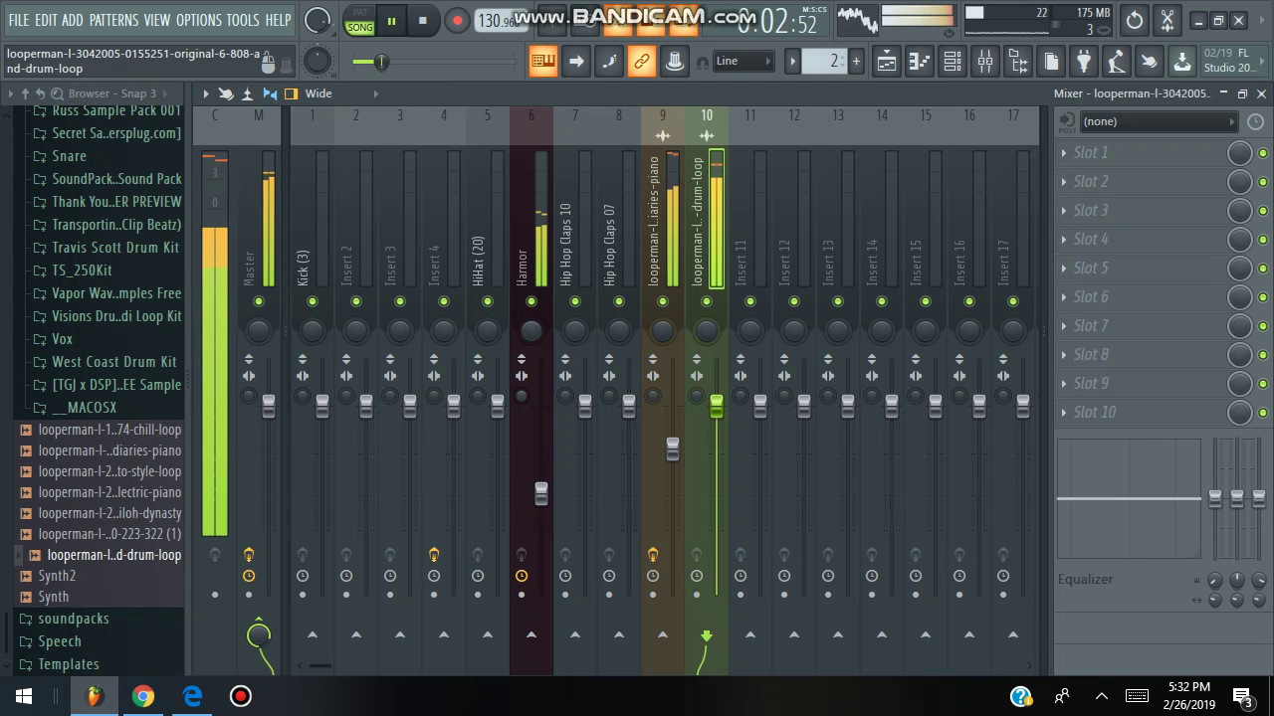
{"action": "left_click_drag", "start_coordinate": [716, 406], "coordinate": [672, 502]}
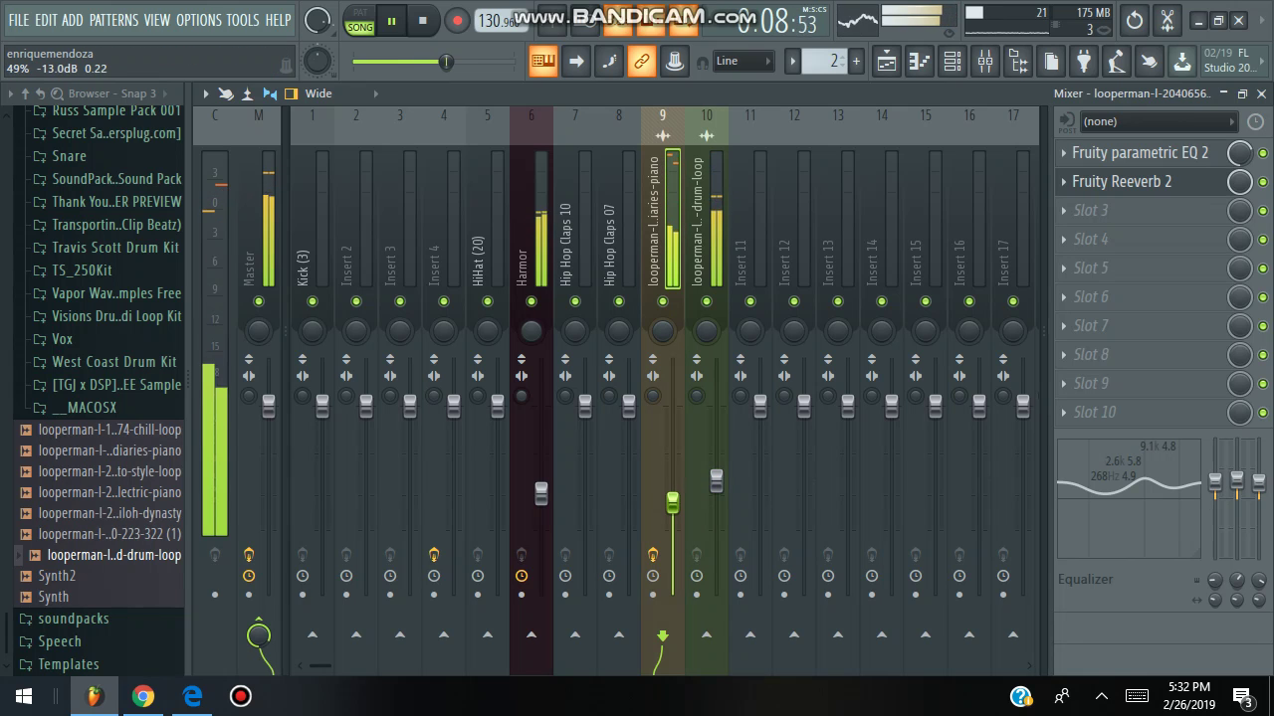
{"action": "left_click_drag", "start_coordinate": [673, 500], "coordinate": [673, 528]}
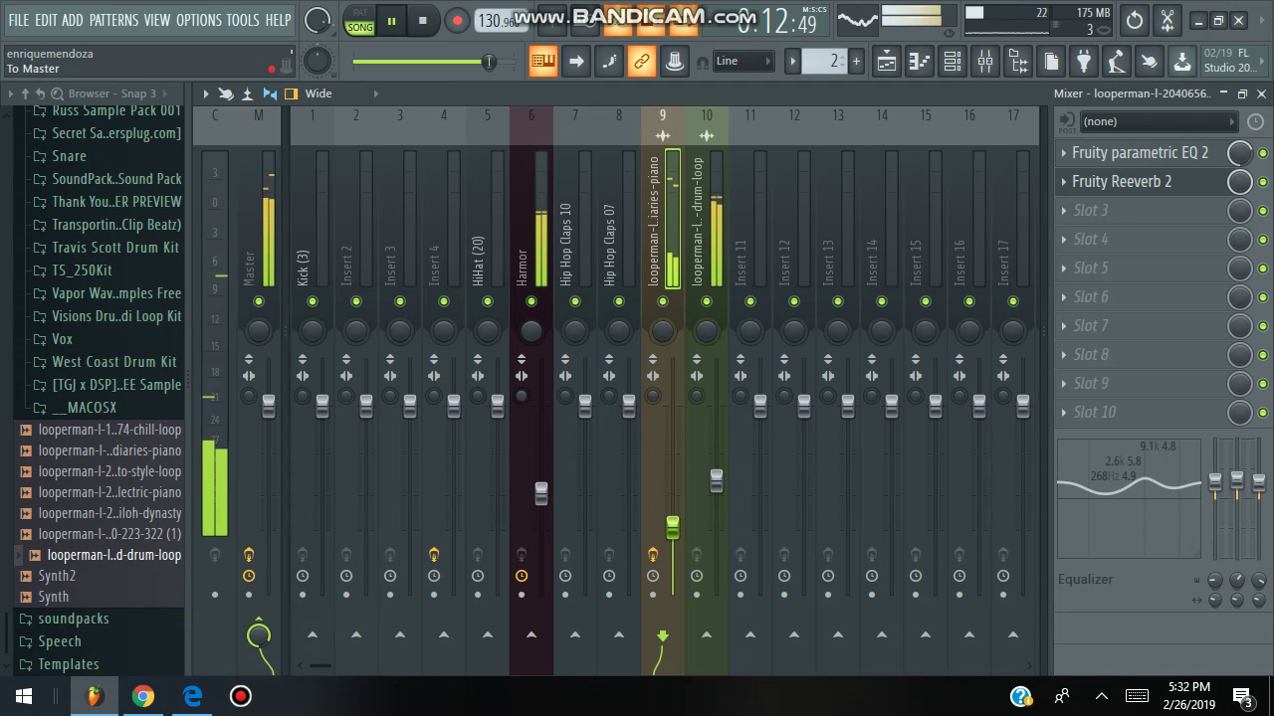
{"action": "mouse_move", "coordinate": [259, 635]}
{"action": "left_mouse_down"}
{"action": "mouse_move", "coordinate": [258, 665]}
{"action": "mouse_move", "coordinate": [258, 647]}
{"action": "left_mouse_up"}
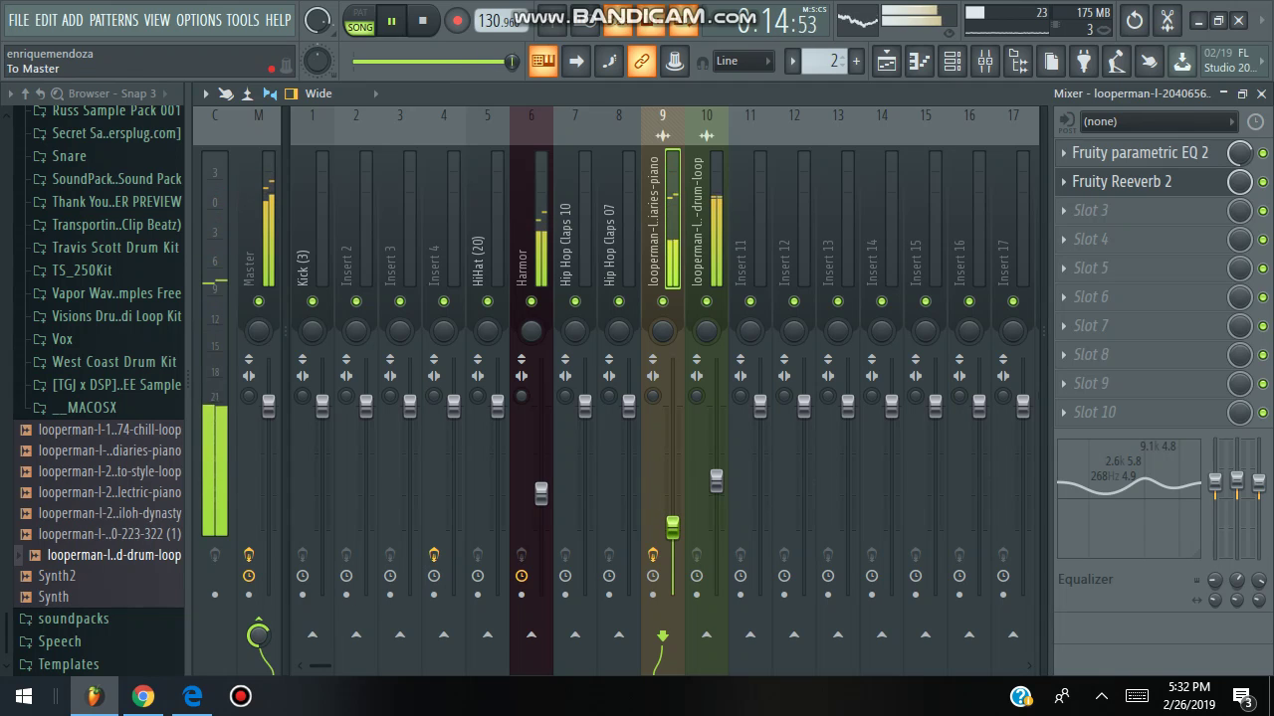
{"action": "left_click_drag", "start_coordinate": [540, 493], "coordinate": [540, 533]}
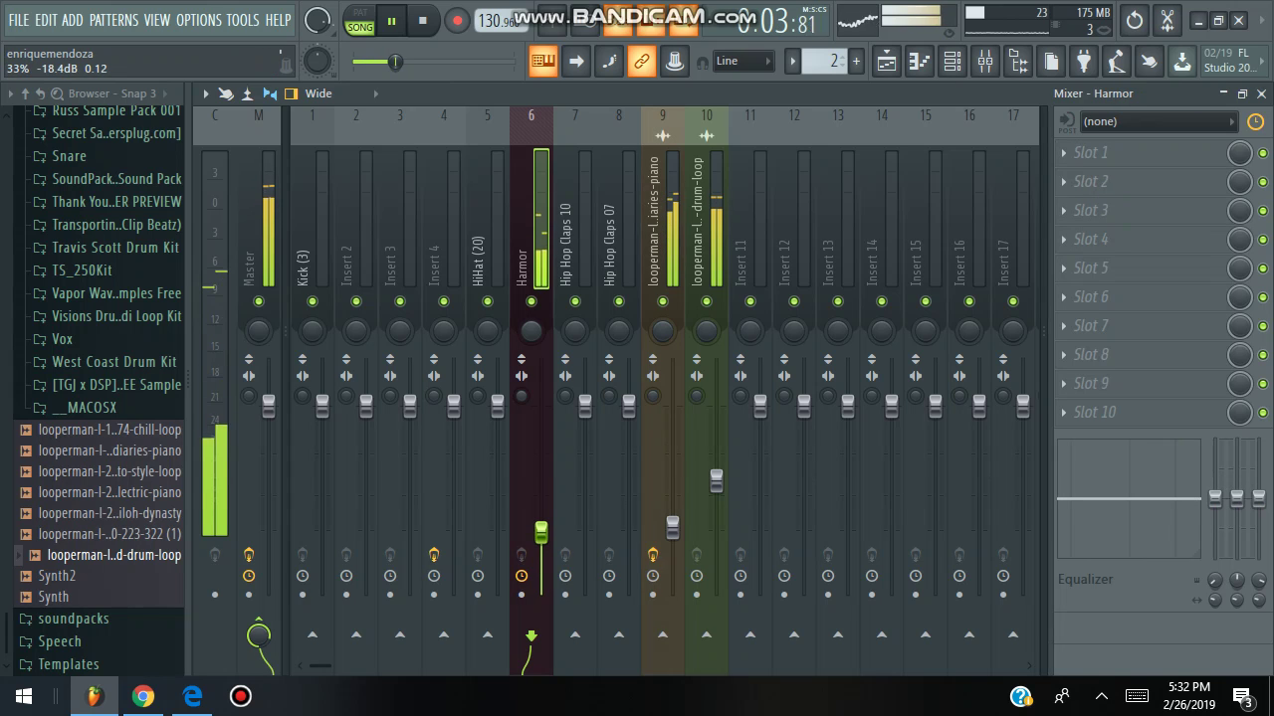
{"action": "left_click_drag", "start_coordinate": [716, 481], "coordinate": [717, 510]}
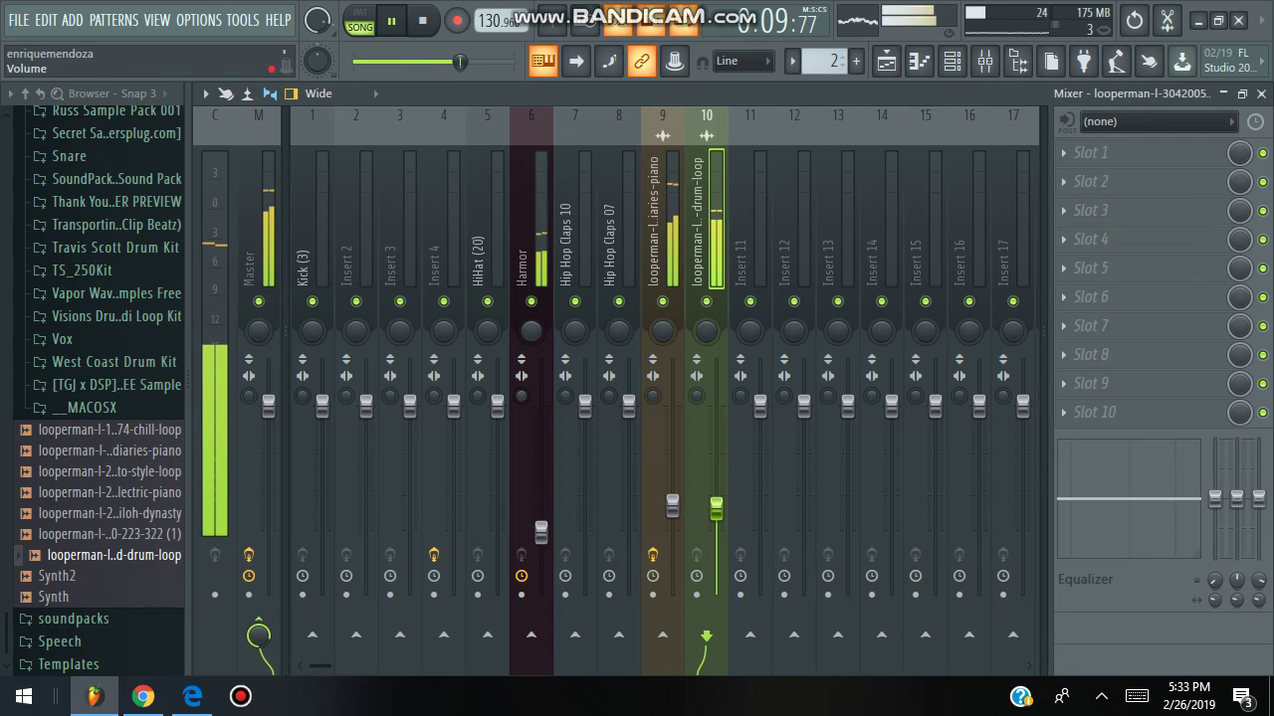
Set the drum loop track's built-in equalizer to about 1.0 at 11 Hz and 1.0 at 2.6 kHz.
{"action": "left_click_drag", "start_coordinate": [1091, 499], "coordinate": [1110, 477]}
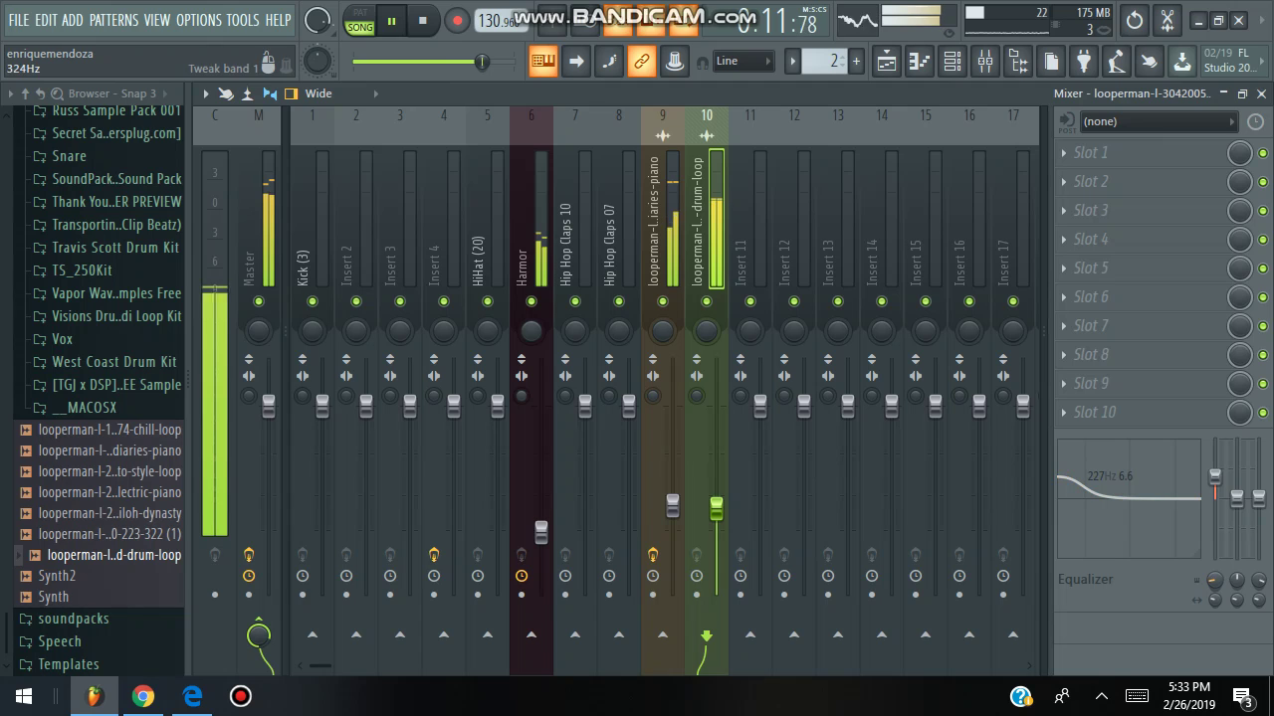
{"action": "left_click_drag", "start_coordinate": [1177, 499], "coordinate": [1059, 496]}
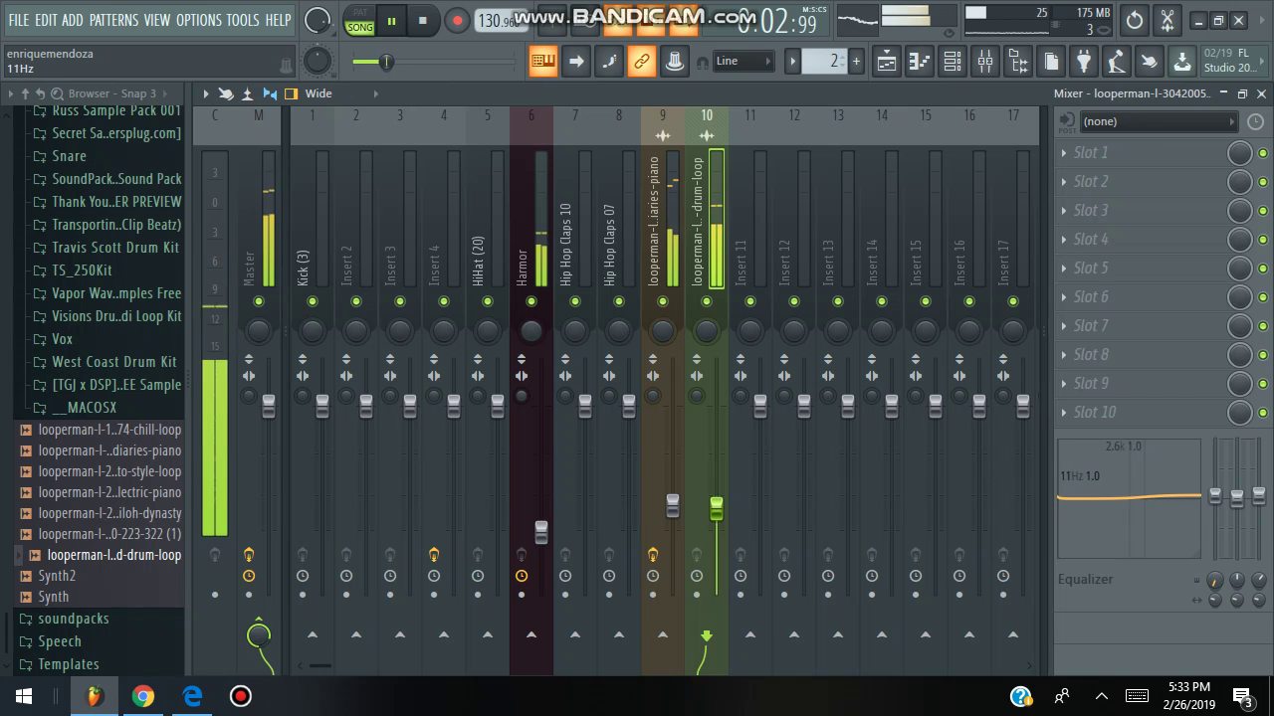
Add Fruity Fast Dist to the drum loop track's first effect slot, raise its pre-amplification and set the threshold to about 60%.
{"action": "left_click", "coordinate": [1063, 152]}
{"action": "mouse_move", "coordinate": [1073, 179]}
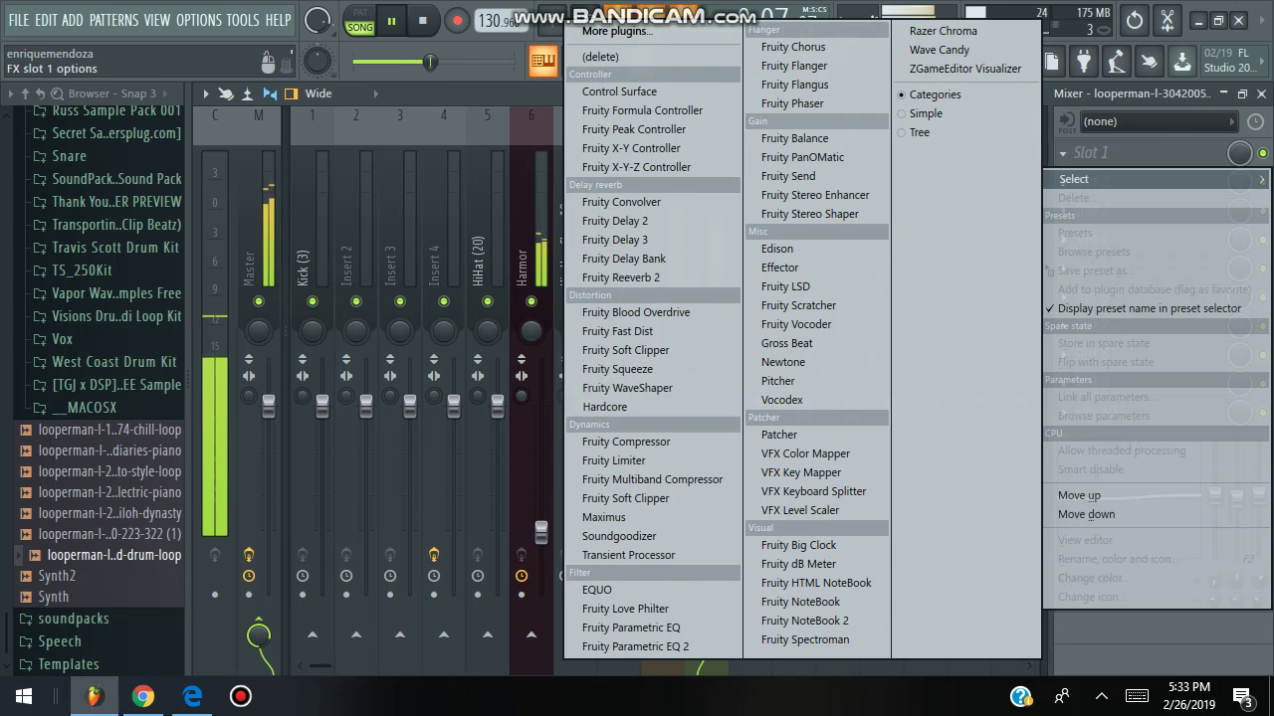
{"action": "left_click", "coordinate": [617, 331]}
{"action": "left_click_drag", "start_coordinate": [536, 396], "coordinate": [535, 439]}
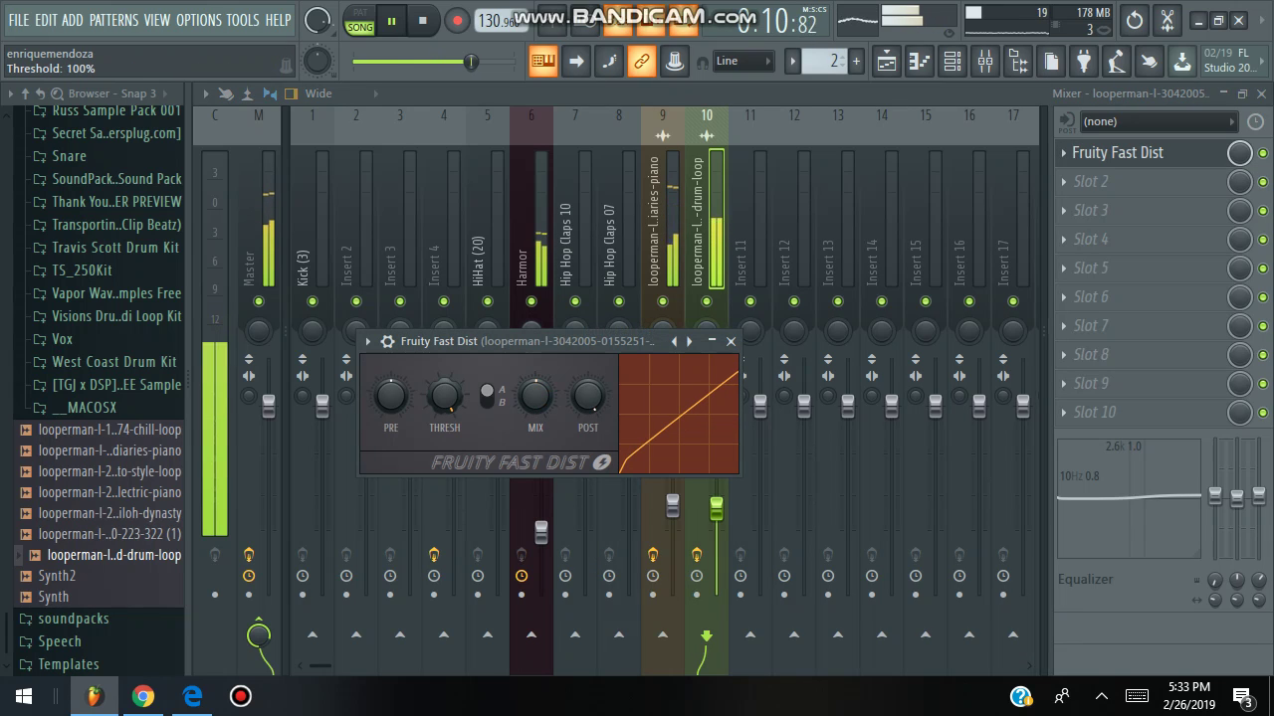
{"action": "left_click_drag", "start_coordinate": [444, 396], "coordinate": [445, 432]}
{"action": "left_click_drag", "start_coordinate": [392, 396], "coordinate": [392, 374]}
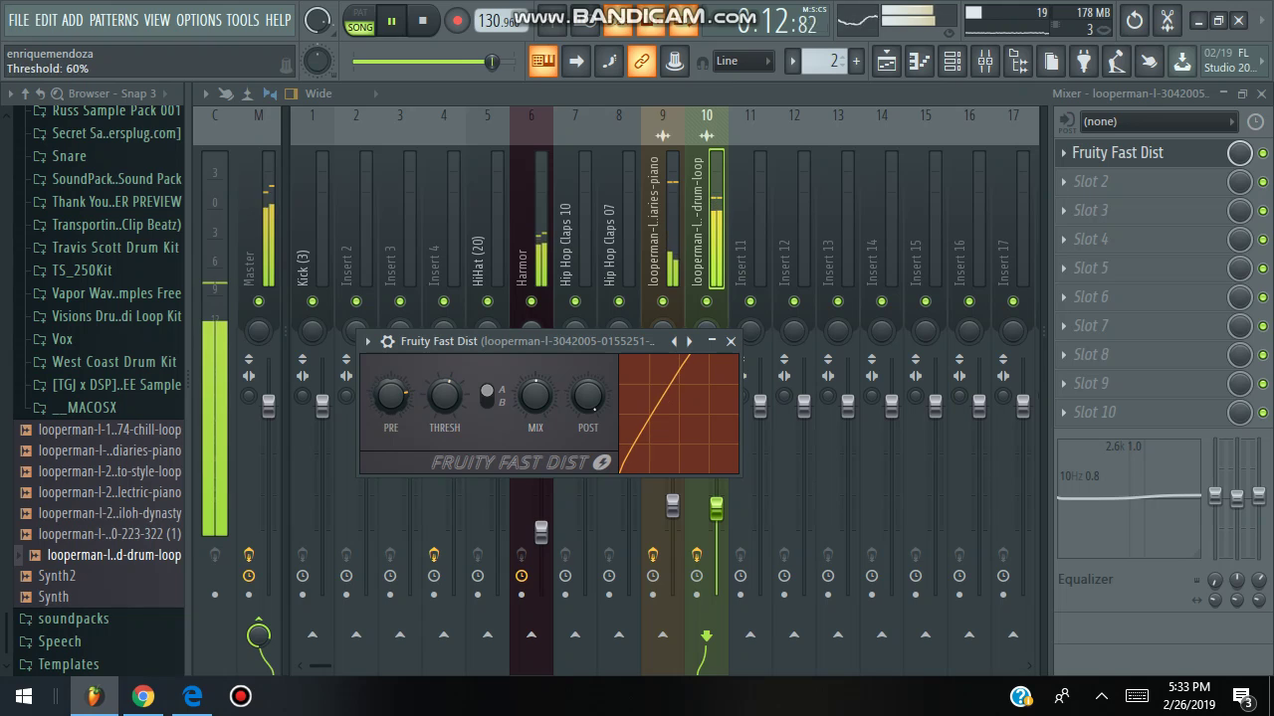
Lower Fruity Fast Dist's post gain, raise its mix level and readjust the threshold and pre-amplification.
{"action": "left_click_drag", "start_coordinate": [589, 396], "coordinate": [535, 398]}
{"action": "left_click_drag", "start_coordinate": [445, 396], "coordinate": [390, 381]}
{"action": "left_click_drag", "start_coordinate": [535, 396], "coordinate": [588, 410]}
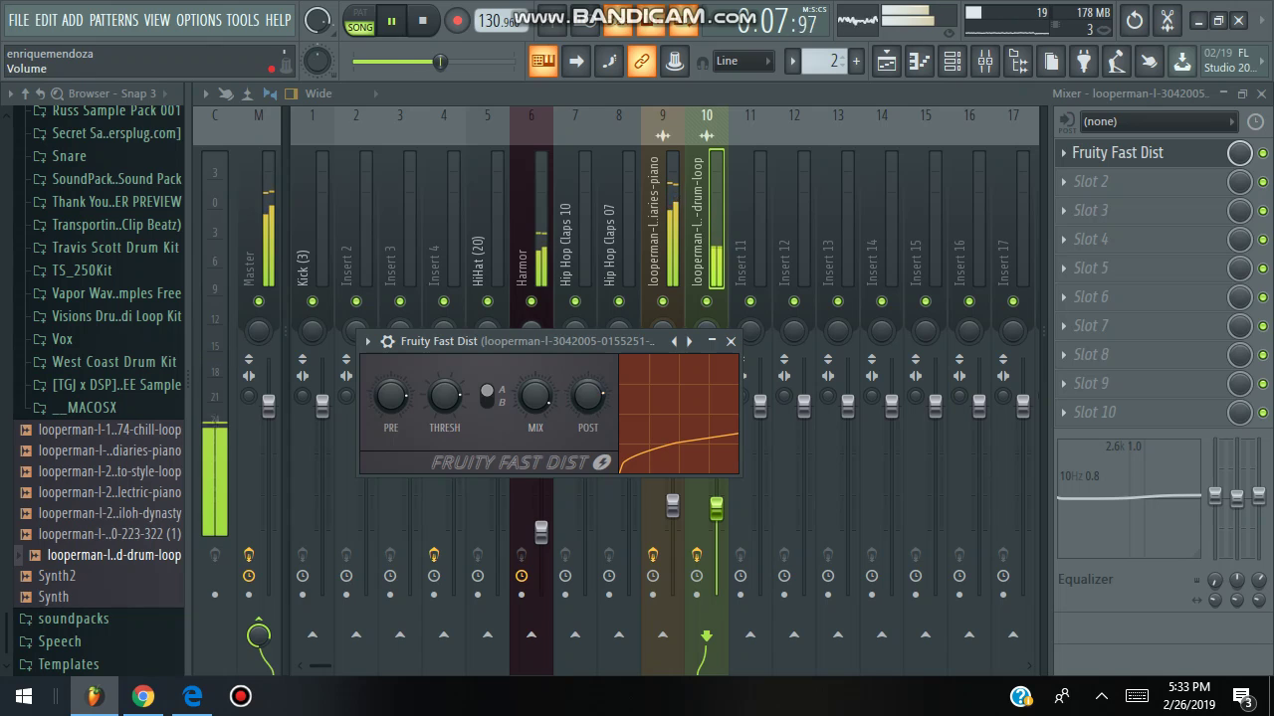
{"action": "key", "text": "Escape"}
Raise the drum loop track's fader and boost its built-in equalizer's low band to about 3.6 at 250 Hz.
{"action": "left_click_drag", "start_coordinate": [715, 510], "coordinate": [715, 460]}
{"action": "left_click_drag", "start_coordinate": [1061, 497], "coordinate": [1089, 487]}
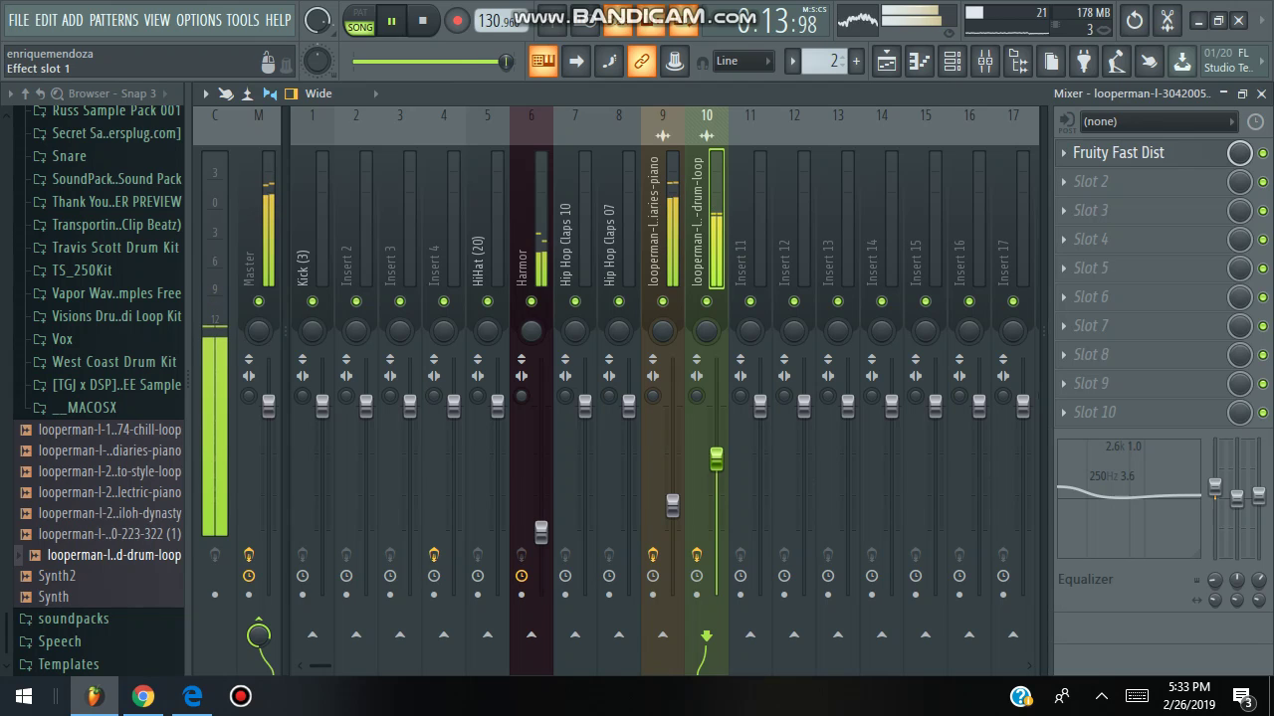
Retune the drum loop's Fruity Fast Dist to about 60% mix and 70% threshold, with adjusted pre and post levels.
{"action": "left_click", "coordinate": [1114, 152]}
{"action": "left_click_drag", "start_coordinate": [535, 396], "coordinate": [588, 406]}
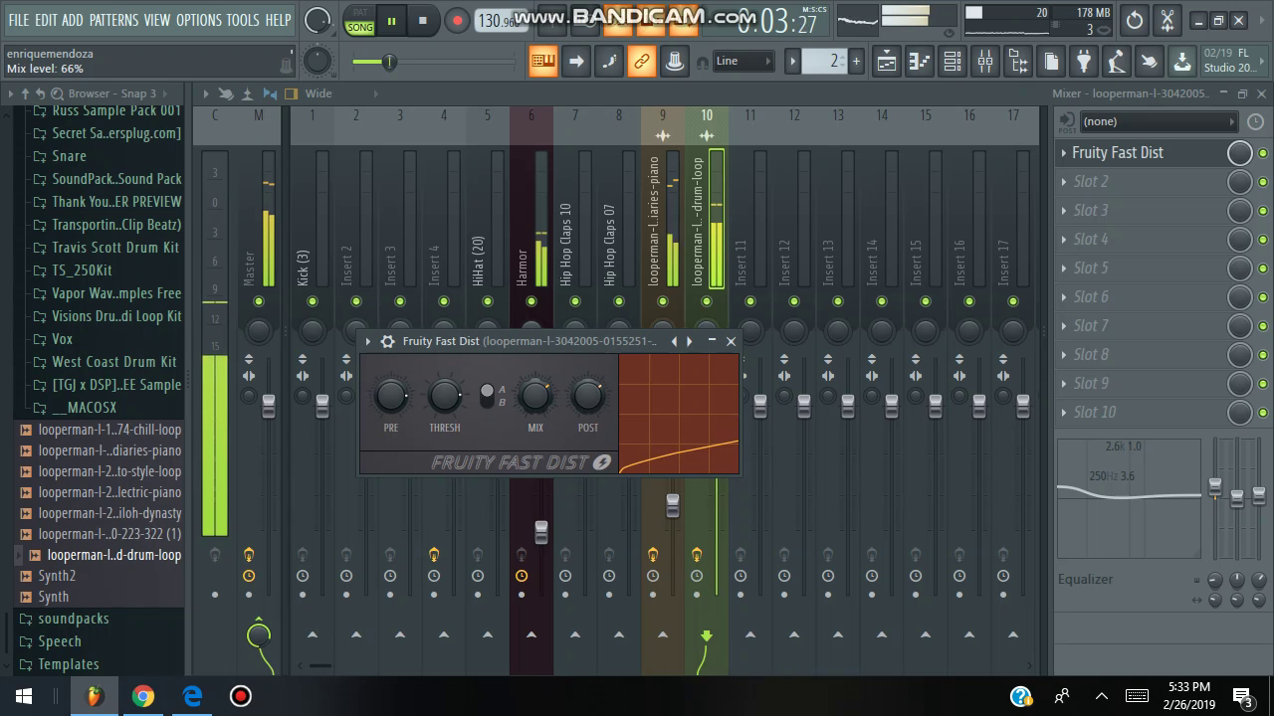
{"action": "left_click_drag", "start_coordinate": [445, 396], "coordinate": [444, 410]}
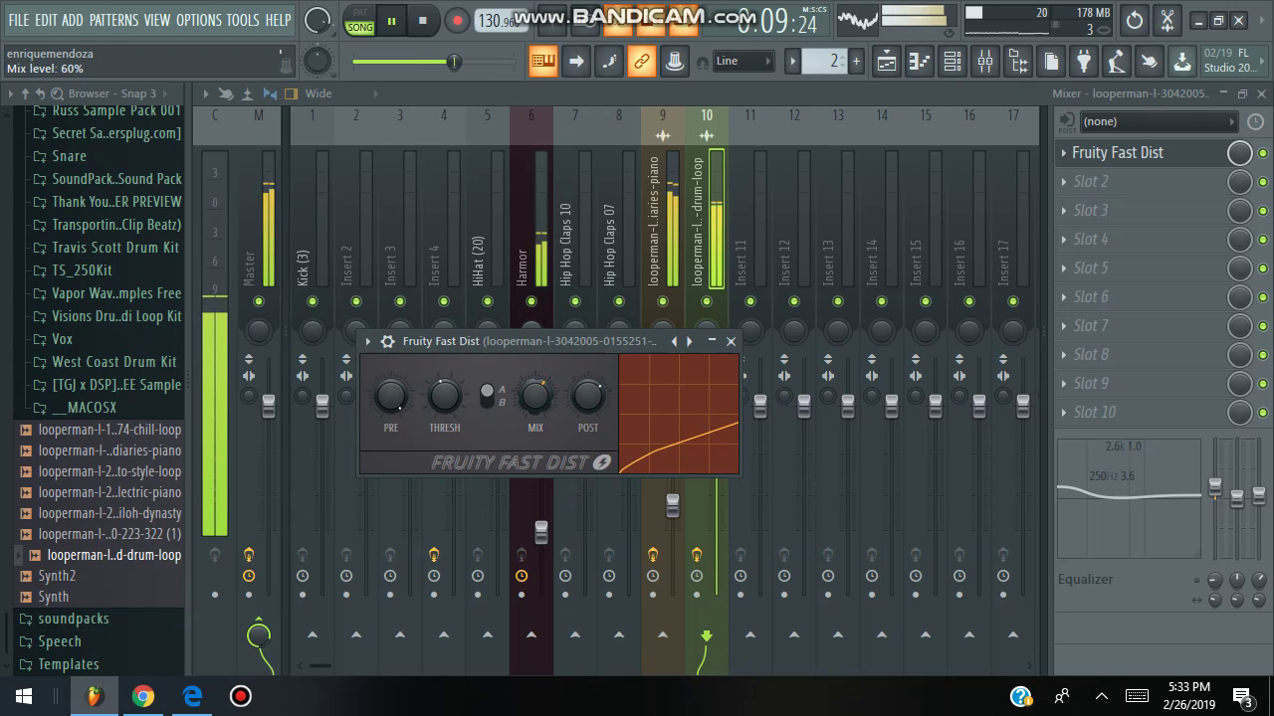
{"action": "left_click_drag", "start_coordinate": [588, 397], "coordinate": [588, 389]}
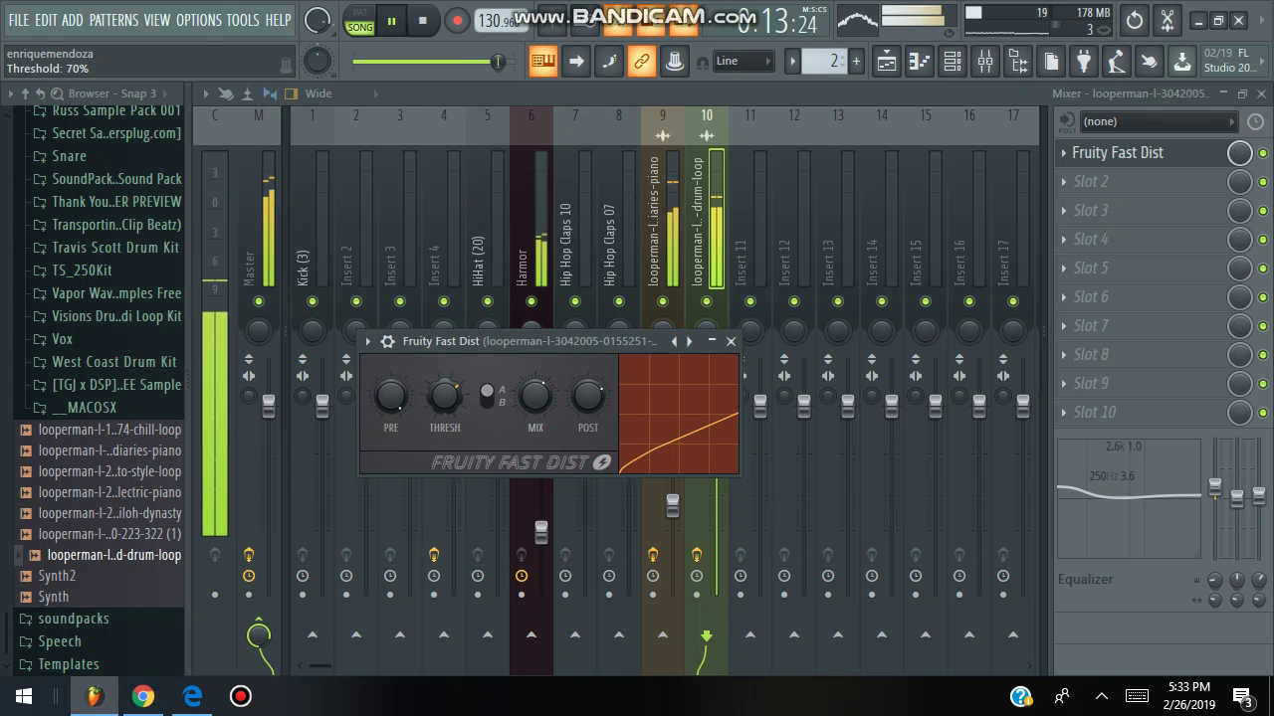
{"action": "left_click_drag", "start_coordinate": [391, 396], "coordinate": [391, 396]}
{"action": "left_click", "coordinate": [730, 341]}
Set the drum loop's equalizer to about 9.3 at 211 Hz, 6.4 at 2.1 kHz and 4.9 at 4.4 kHz, and its fader to about -4.1 dB.
{"action": "mouse_move", "coordinate": [1086, 487]}
{"action": "left_mouse_down"}
{"action": "mouse_move", "coordinate": [1158, 471]}
{"action": "mouse_move", "coordinate": [1136, 470]}
{"action": "mouse_move", "coordinate": [1123, 490]}
{"action": "mouse_move", "coordinate": [1137, 476]}
{"action": "mouse_move", "coordinate": [1158, 483]}
{"action": "mouse_move", "coordinate": [1086, 468]}
{"action": "left_mouse_up"}
{"action": "left_click_drag", "start_coordinate": [716, 458], "coordinate": [716, 434]}
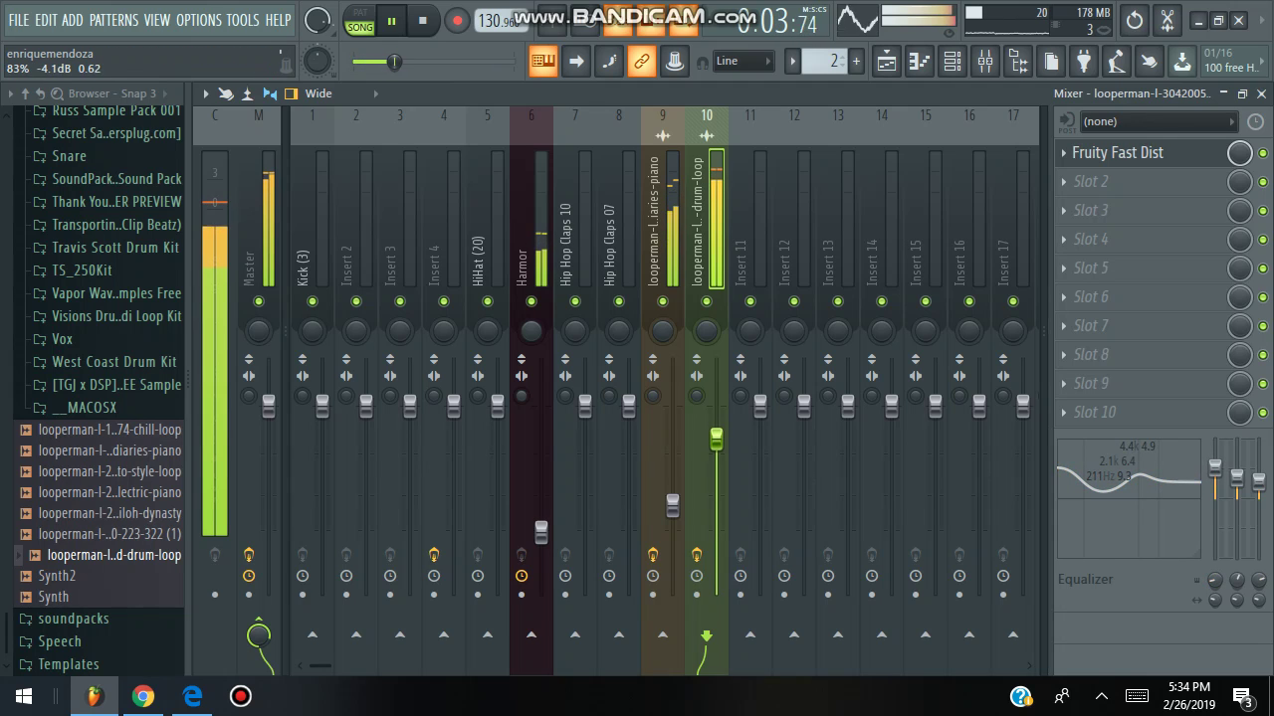
Raise the piano track's fader and adjust the drum loop track's send to the master to about 91%.
{"action": "left_click_drag", "start_coordinate": [672, 508], "coordinate": [673, 479]}
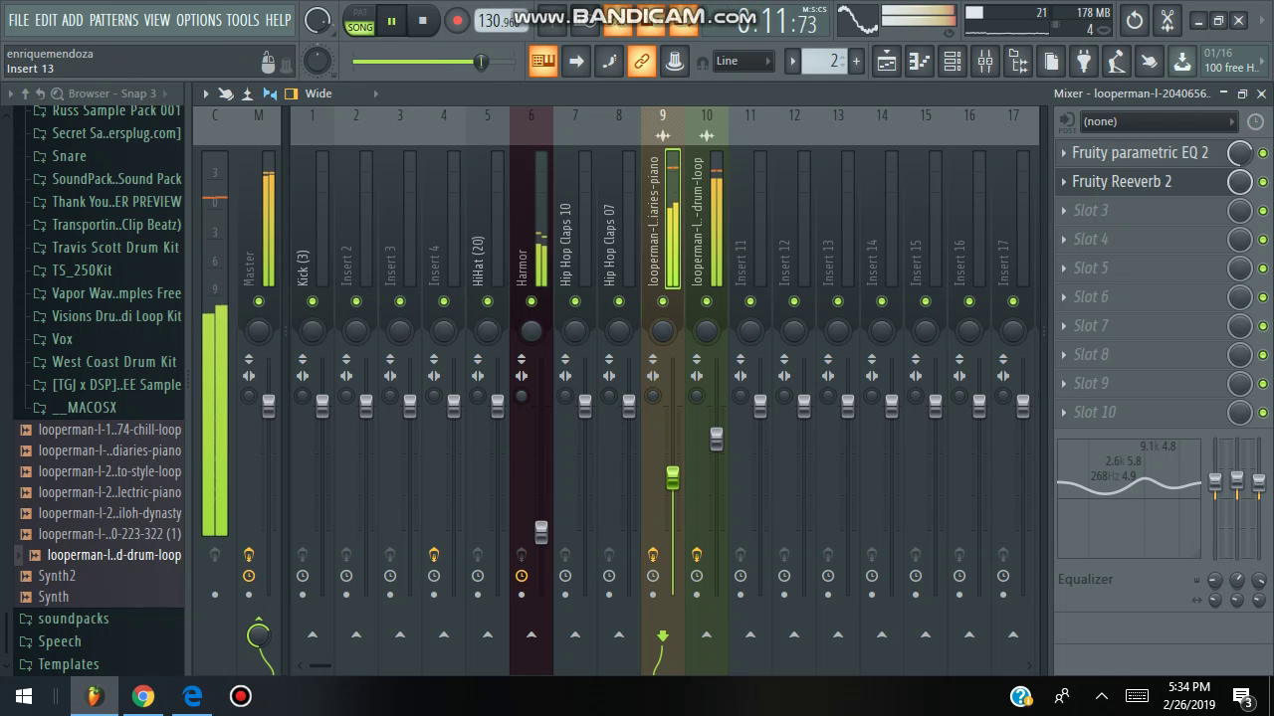
{"action": "left_click", "coordinate": [706, 238]}
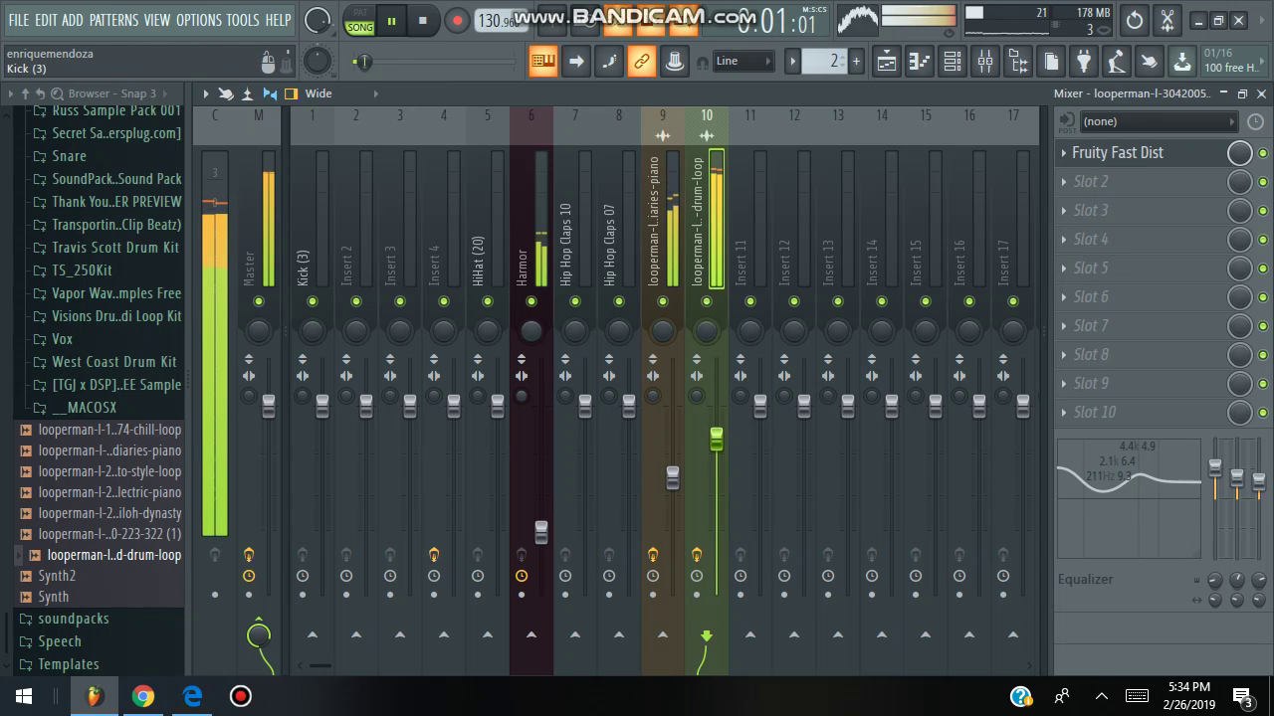
{"action": "left_click_drag", "start_coordinate": [259, 635], "coordinate": [258, 668]}
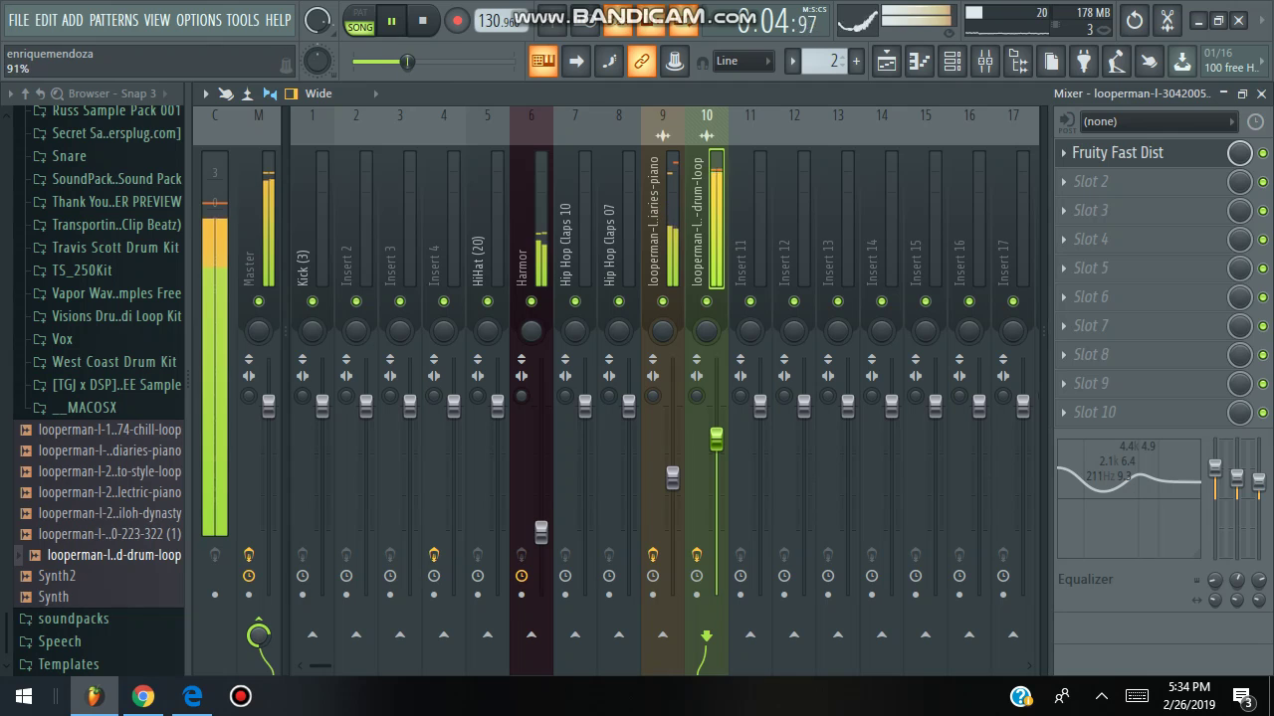
{"action": "left_click_drag", "start_coordinate": [410, 62], "coordinate": [418, 61]}
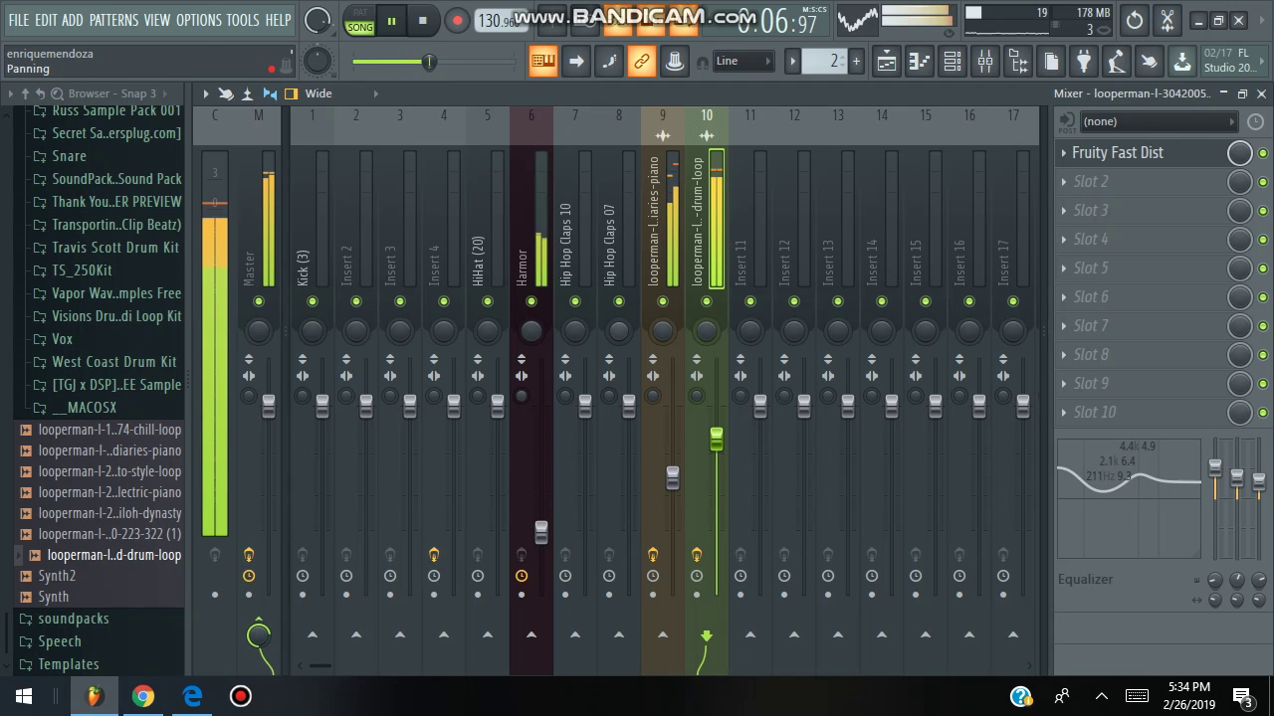
Raise the Harmor track's fader level with the piano's and add Soundgoodizer to its first effect slot.
{"action": "left_click", "coordinate": [540, 532]}
{"action": "left_click_drag", "start_coordinate": [540, 532], "coordinate": [541, 479]}
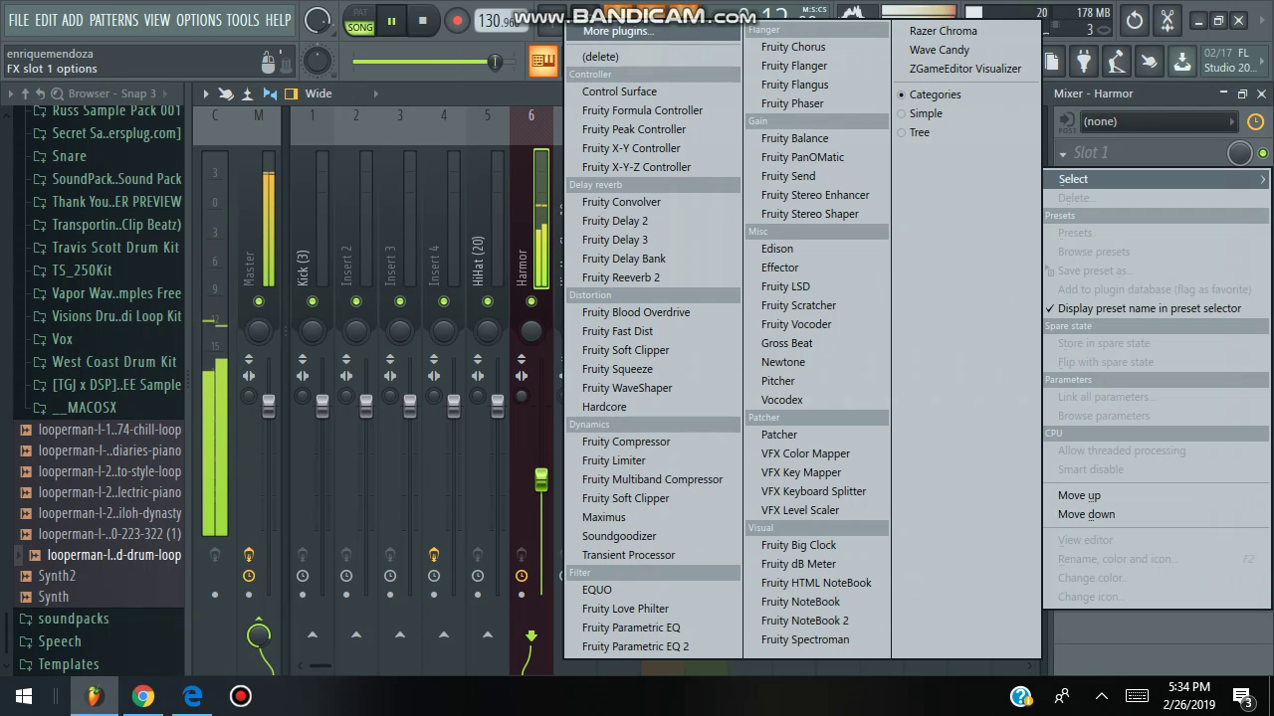
{"action": "left_click", "coordinate": [1095, 152]}
{"action": "left_click", "coordinate": [619, 537]}
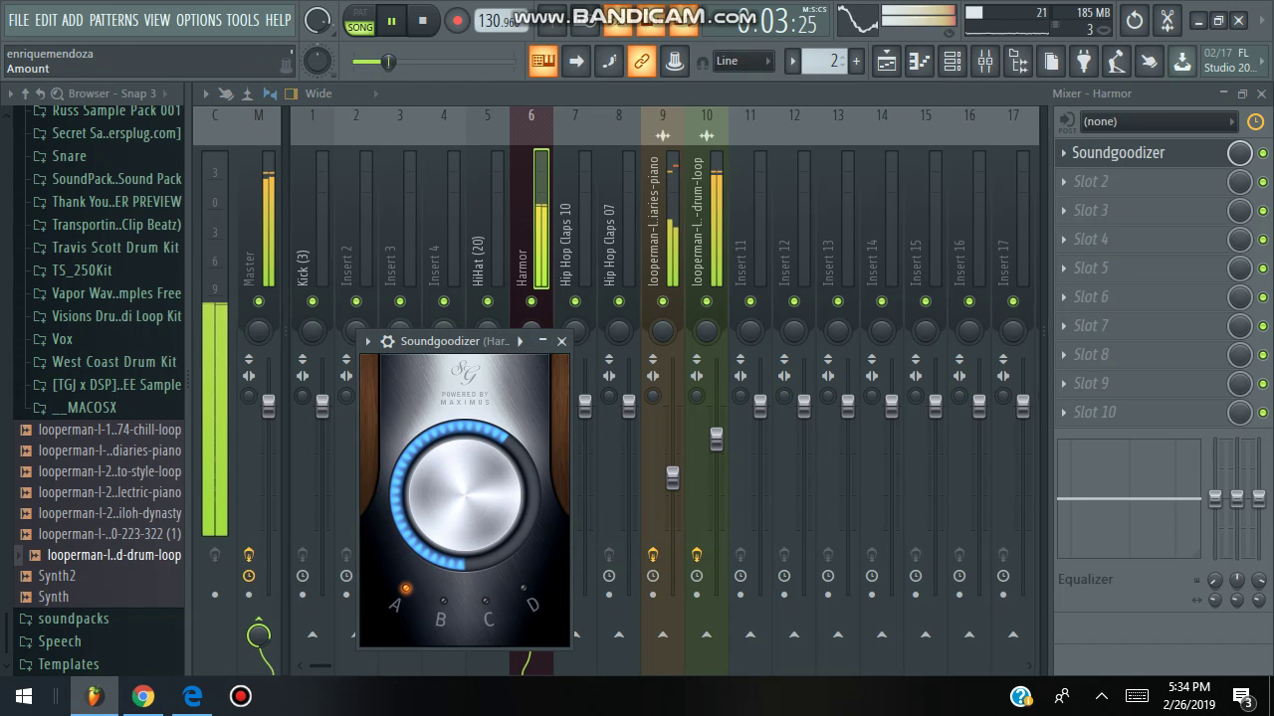
Compare Soundgoodizer's D and B modes on the Harmor track and keep mode B with the amount near maximum.
{"action": "left_click", "coordinate": [525, 590]}
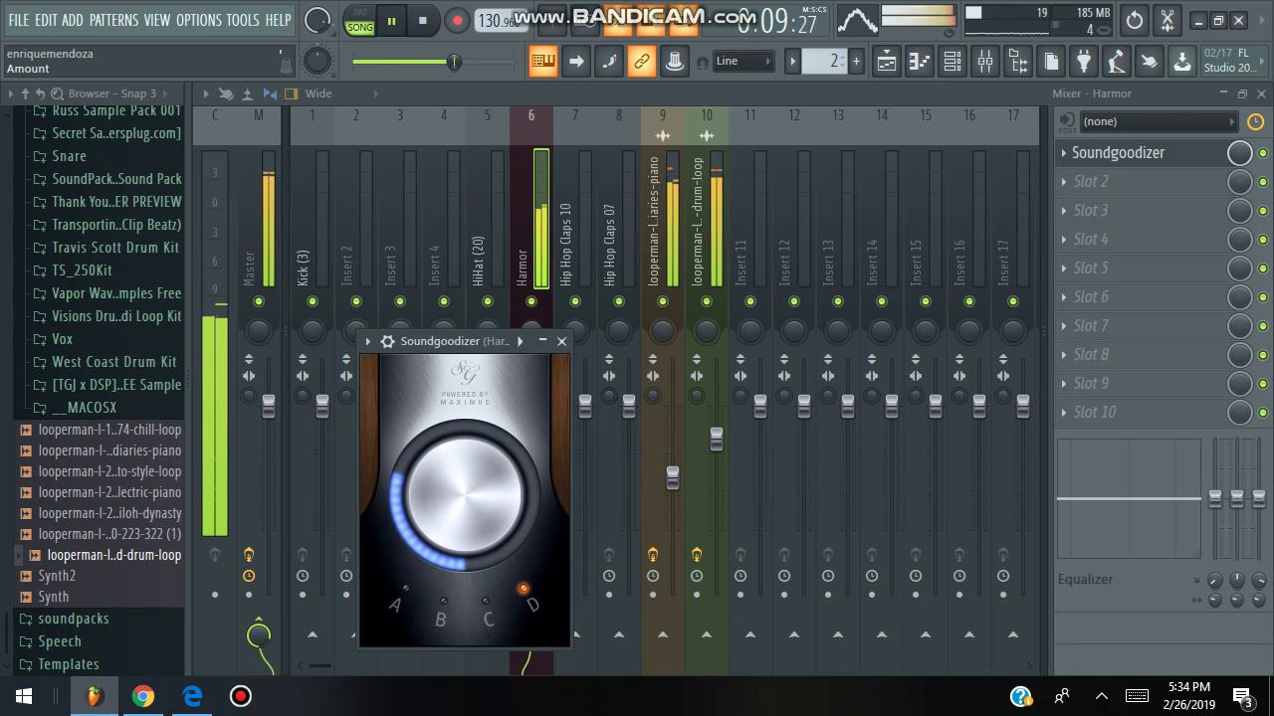
{"action": "left_click", "coordinate": [443, 602]}
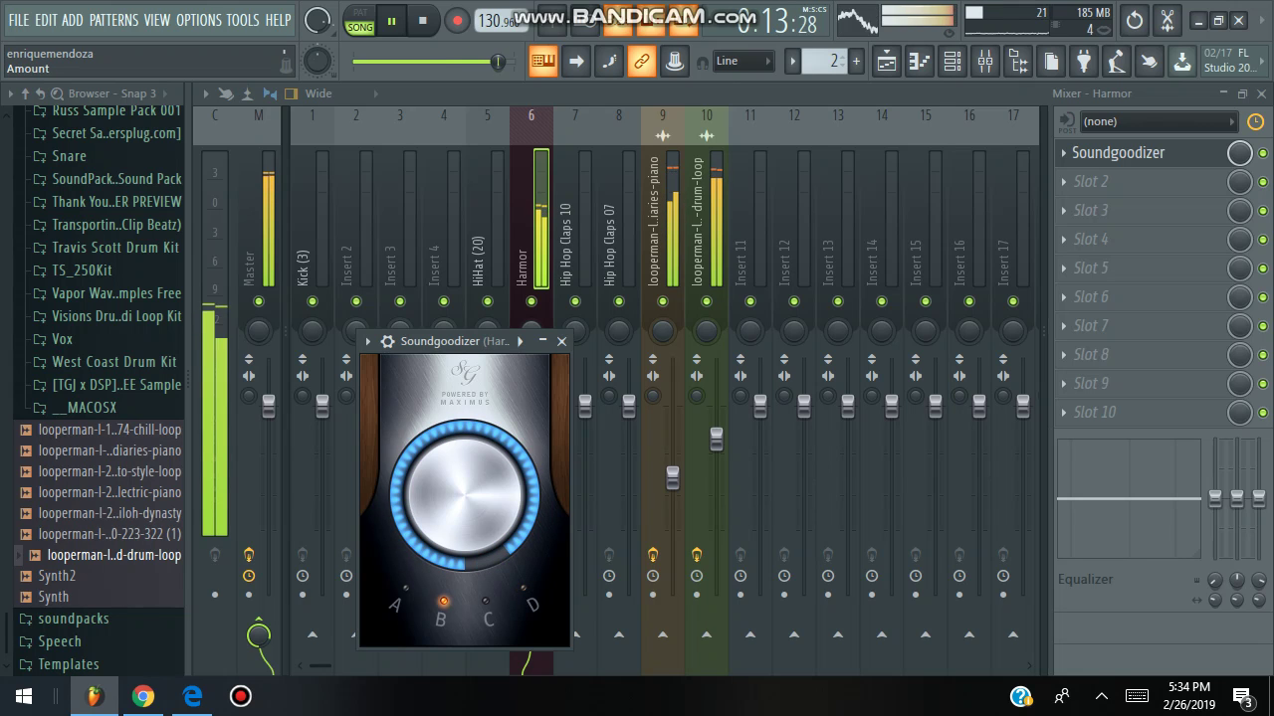
{"action": "left_click", "coordinate": [561, 342]}
Set Harmor's built-in equalizer to about 9.1 at 240 Hz, 6.9 at 5.0 kHz and -3.4 at 6.1 kHz, and raise its fader.
{"action": "left_click_drag", "start_coordinate": [1135, 497], "coordinate": [1163, 477]}
{"action": "left_click_drag", "start_coordinate": [1072, 497], "coordinate": [1170, 506]}
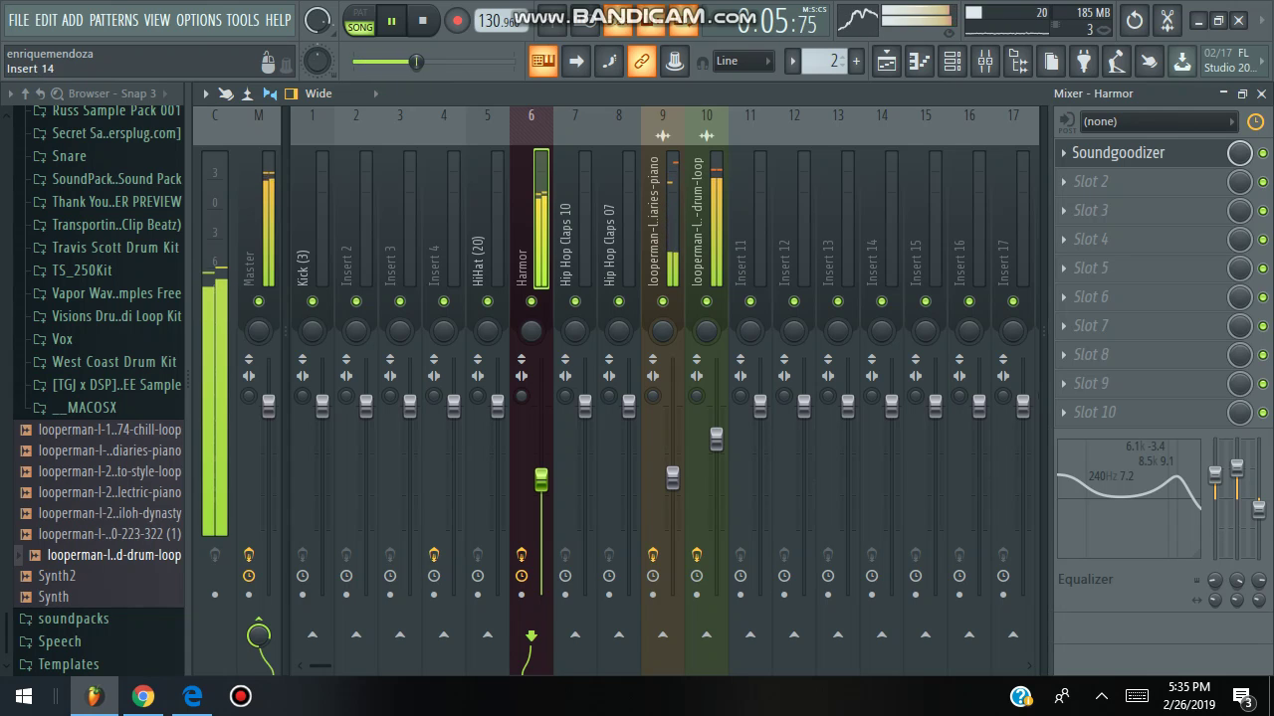
{"action": "mouse_move", "coordinate": [1109, 476]}
{"action": "left_mouse_down"}
{"action": "mouse_move", "coordinate": [1111, 450]}
{"action": "mouse_move", "coordinate": [1131, 446]}
{"action": "mouse_move", "coordinate": [1130, 462]}
{"action": "mouse_move", "coordinate": [1086, 469]}
{"action": "left_mouse_up"}
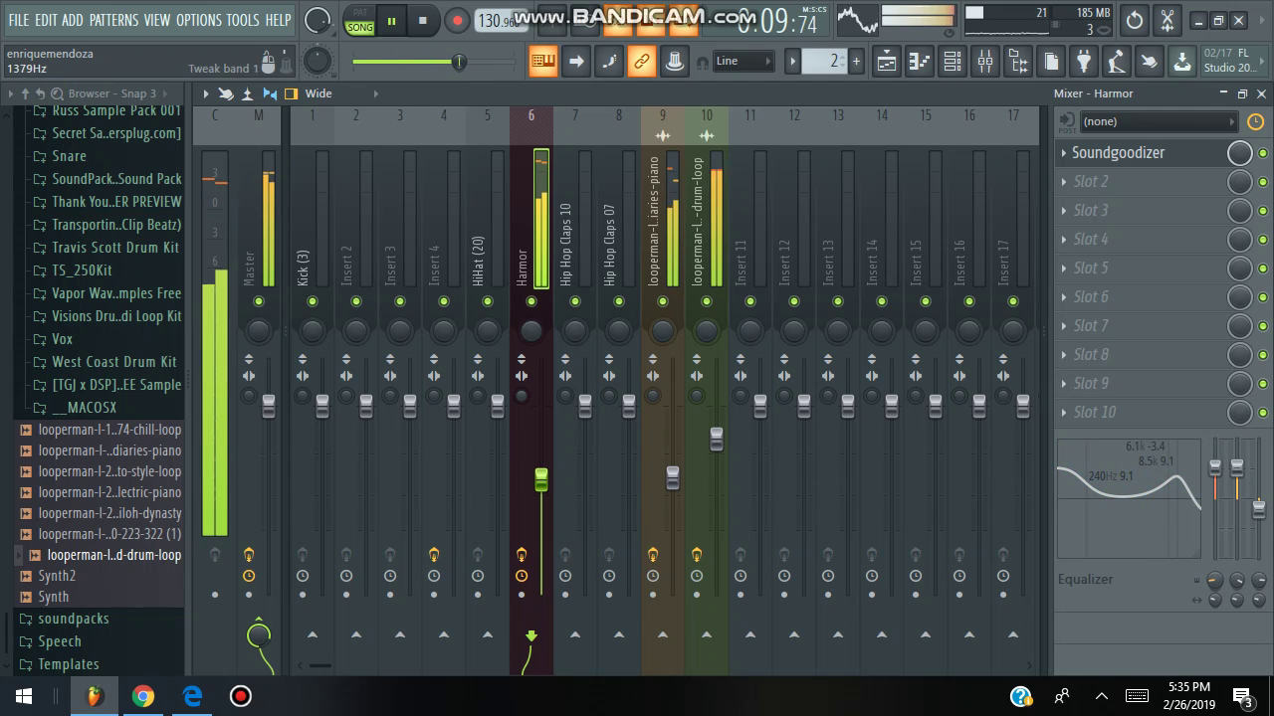
{"action": "left_click_drag", "start_coordinate": [1178, 469], "coordinate": [1177, 469]}
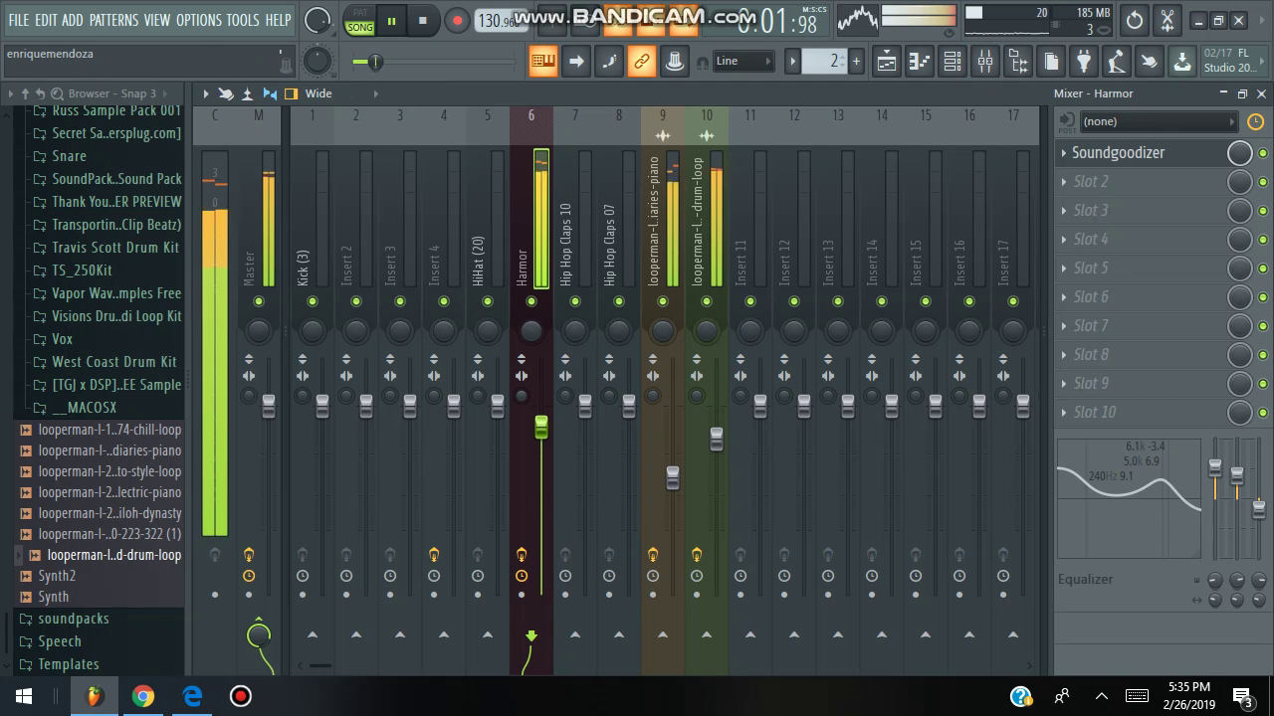
Open the Harmor channel from the channel rack.
{"action": "left_click", "coordinate": [952, 61]}
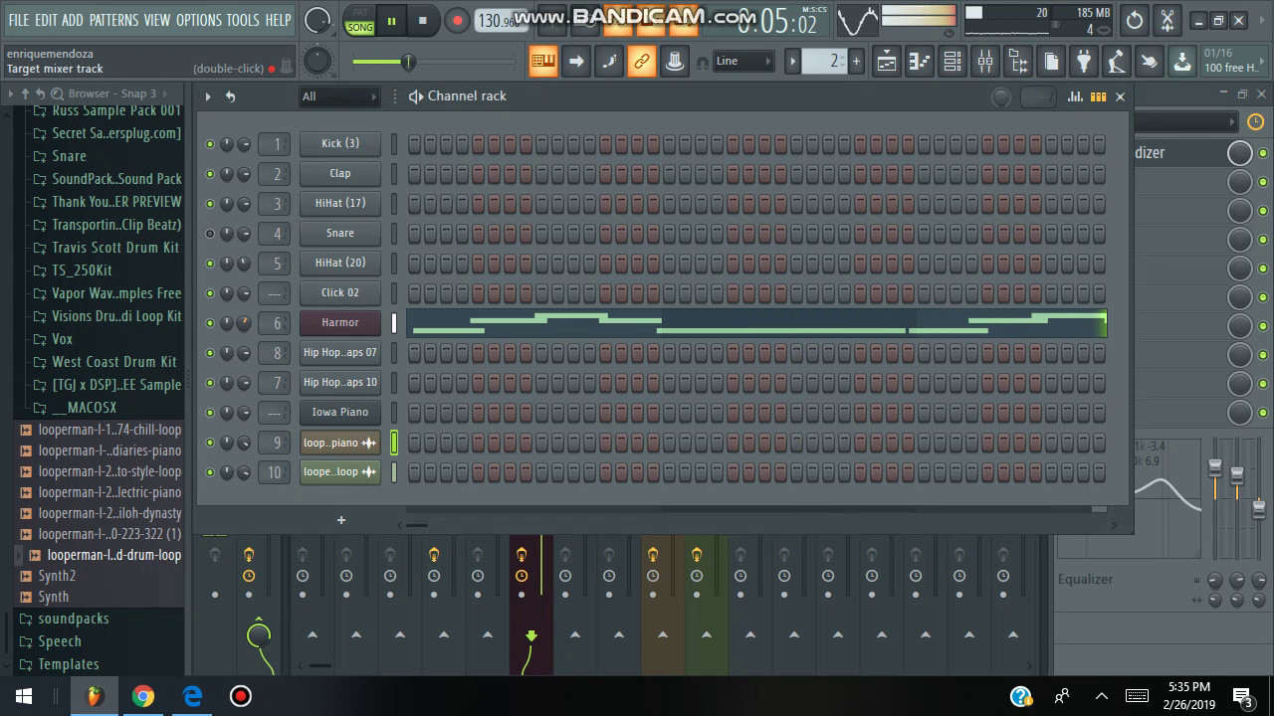
{"action": "left_click", "coordinate": [339, 323]}
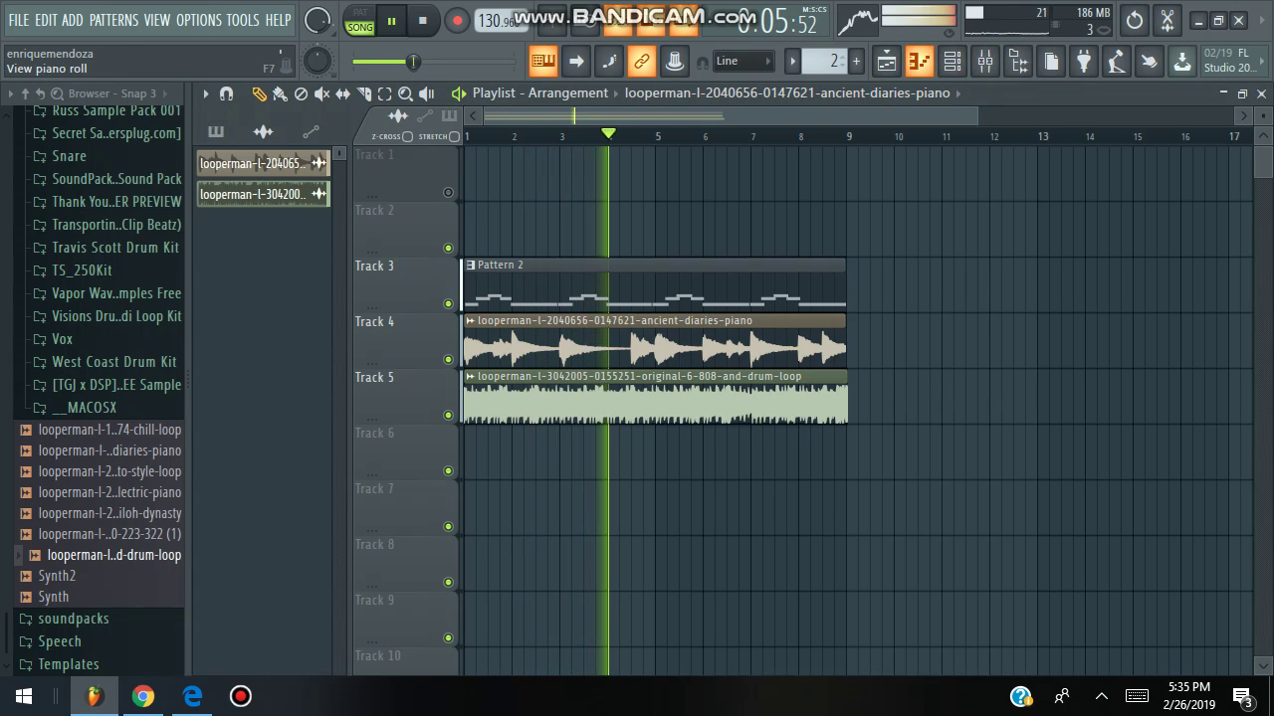
Check the channel rack and preview the shiloh-dynasty vocal loop and 808-and-drum-loop samples over the playing arrangement.
{"action": "left_click", "coordinate": [953, 61]}
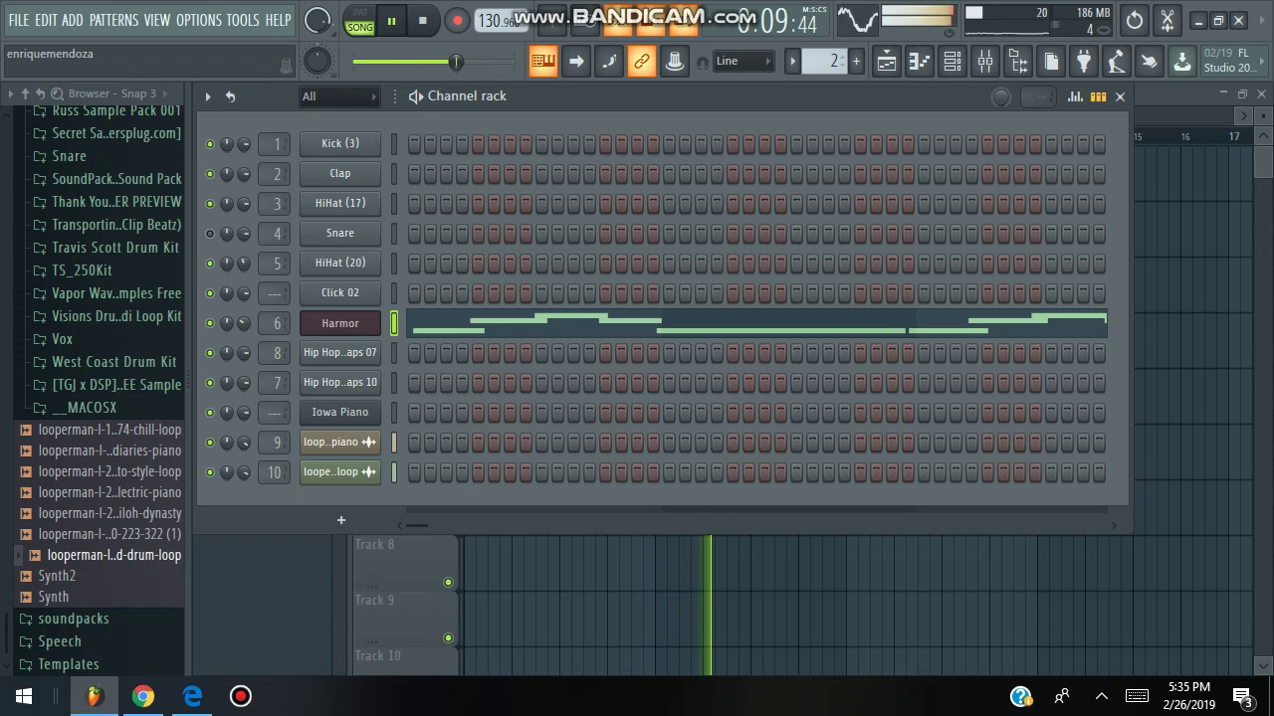
{"action": "left_click", "coordinate": [1120, 97]}
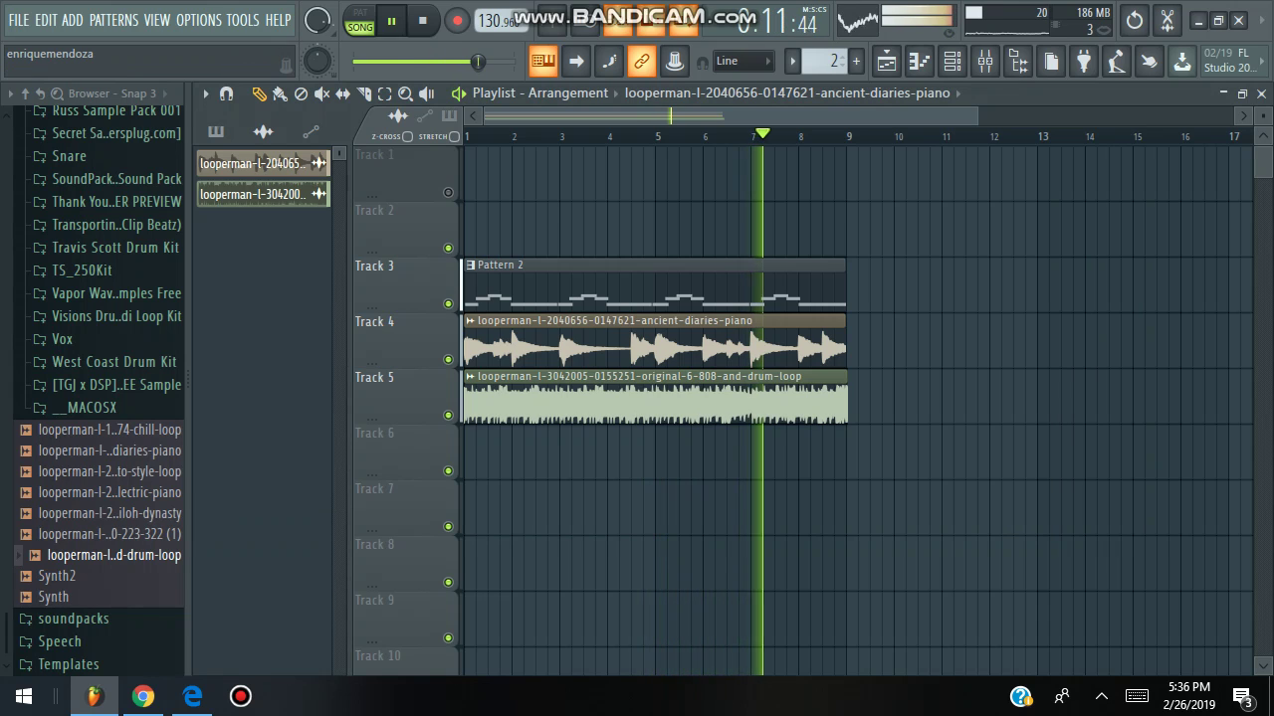
{"action": "left_click", "coordinate": [109, 514]}
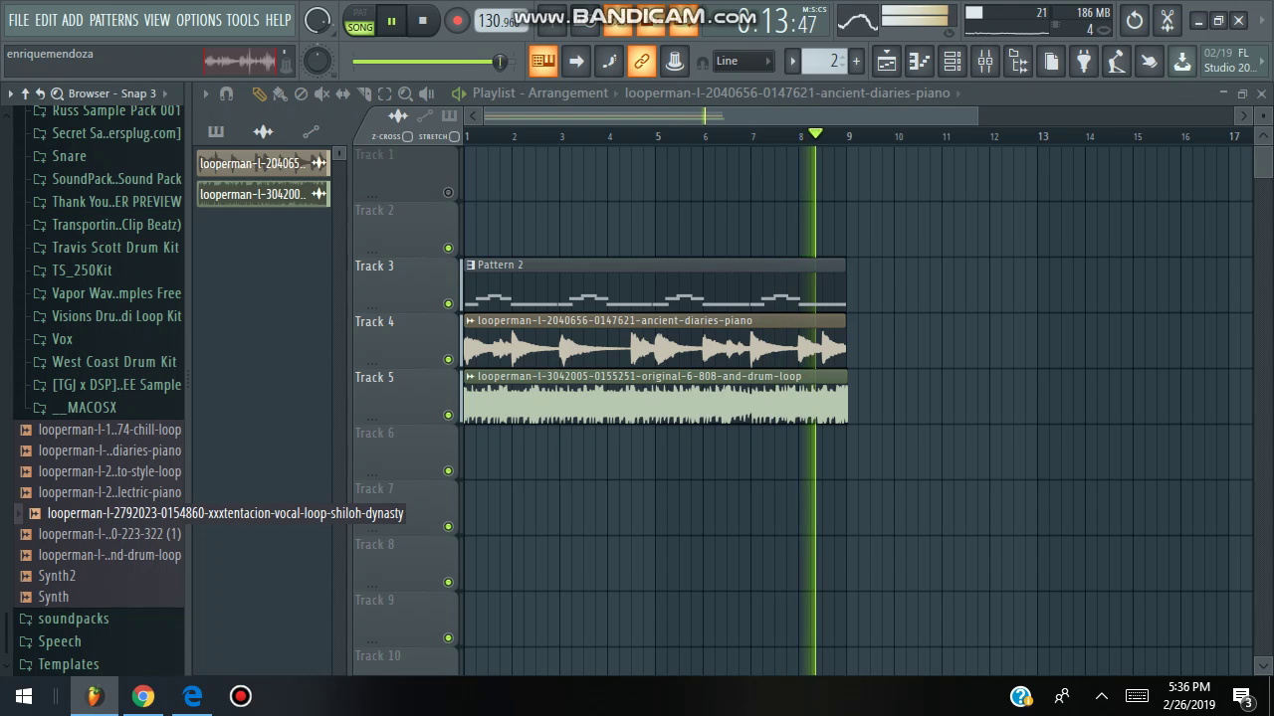
{"action": "left_click", "coordinate": [100, 555]}
{"action": "key", "text": "space"}
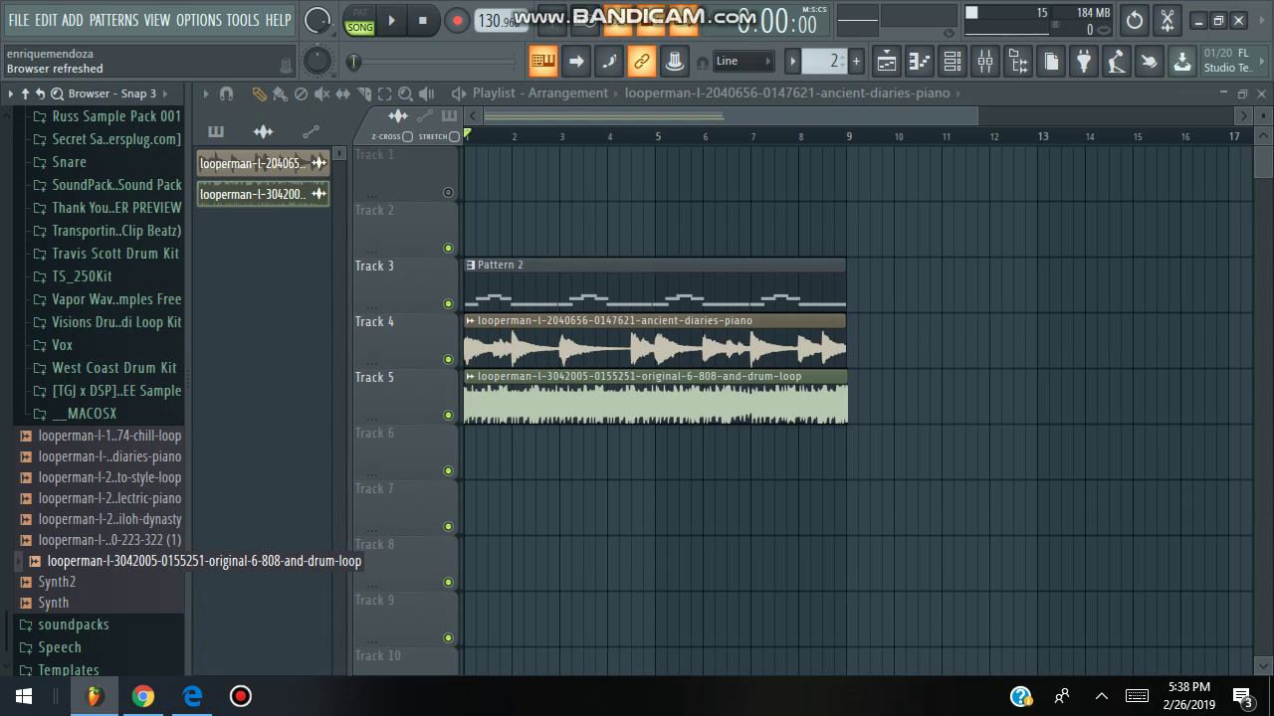
Listen to the arrangement from the start and preview the chill-loop sample in the browser.
{"action": "key", "text": "space"}
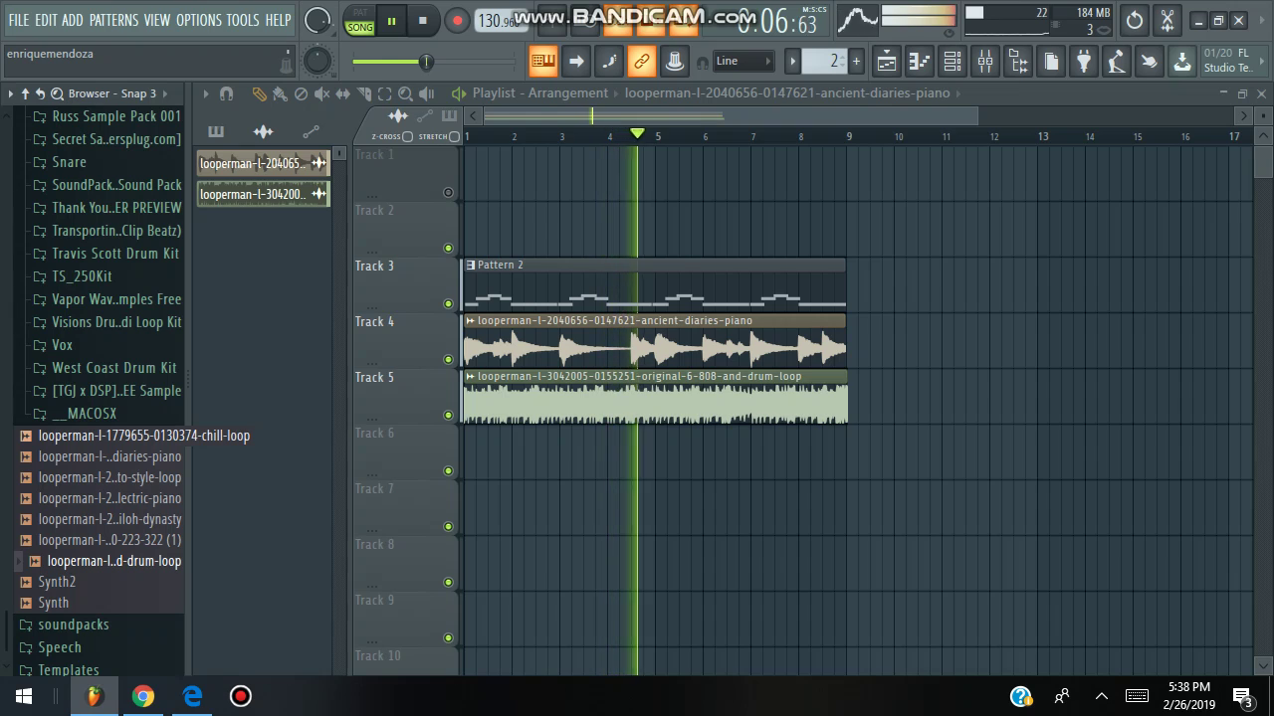
{"action": "key", "text": "space"}
{"action": "left_click", "coordinate": [139, 436]}
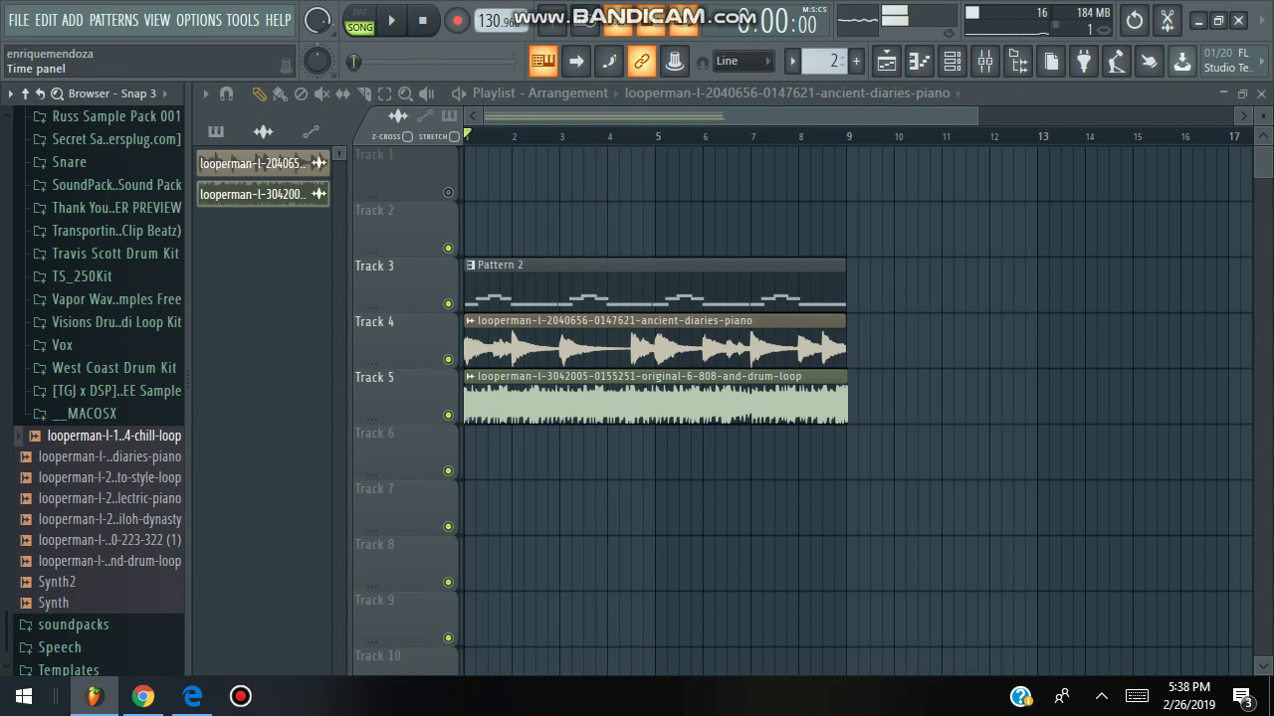
{"action": "mouse_move", "coordinate": [762, 6]}
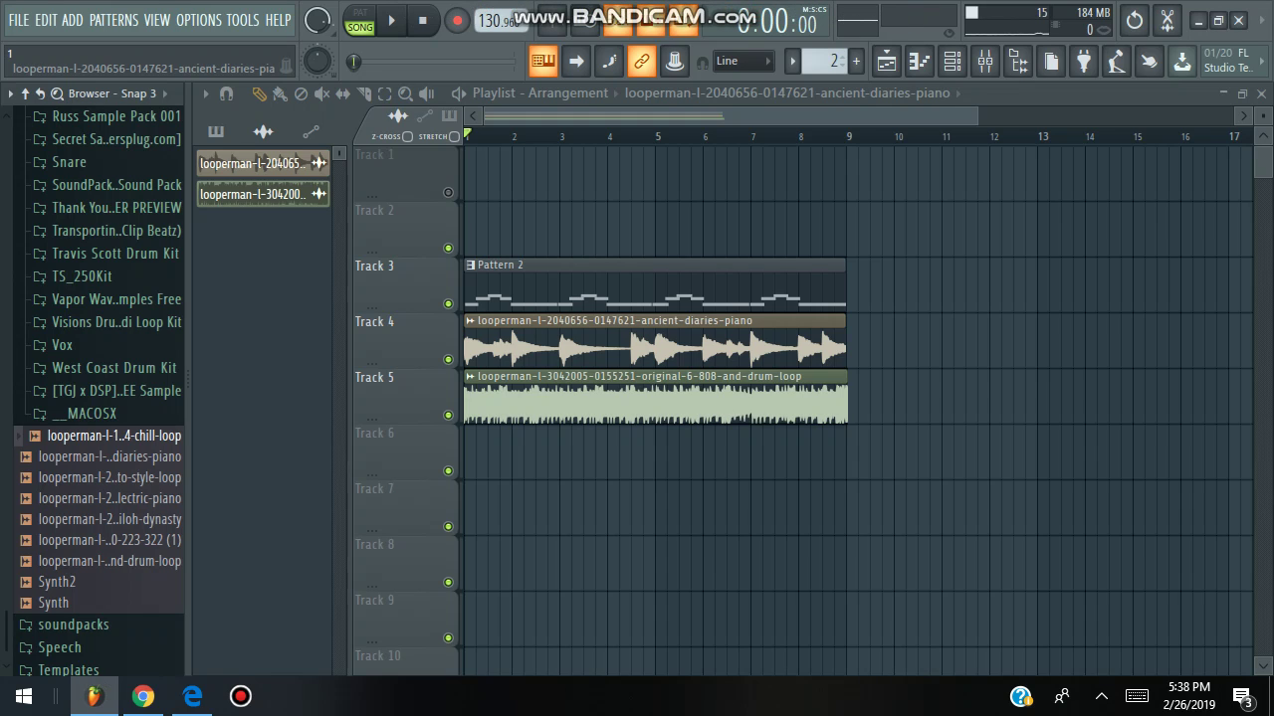
Mute the Pattern 2 clip on Track 3 during playback and restart the song from the beginning.
{"action": "key", "text": "space"}
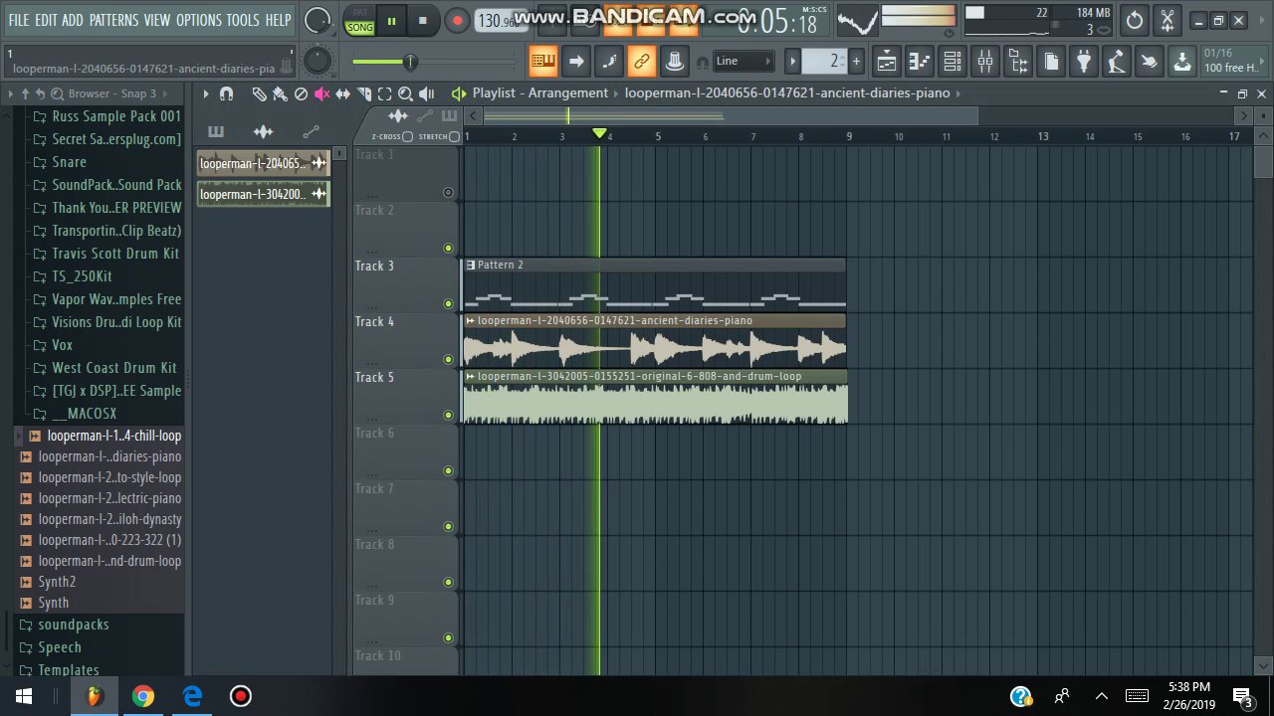
{"action": "left_click", "coordinate": [524, 289]}
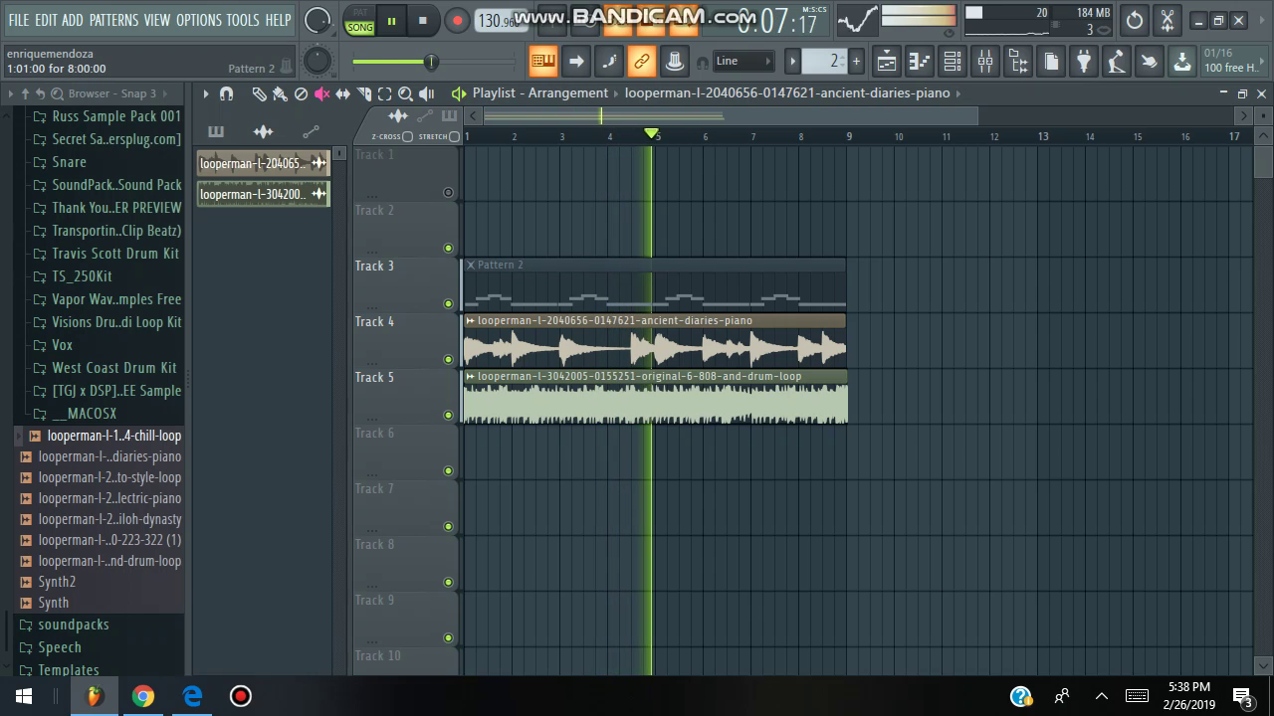
{"action": "key", "text": "space"}
{"action": "key", "text": "space"}
{"action": "left_click", "coordinate": [523, 345]}
{"action": "key", "text": "space"}
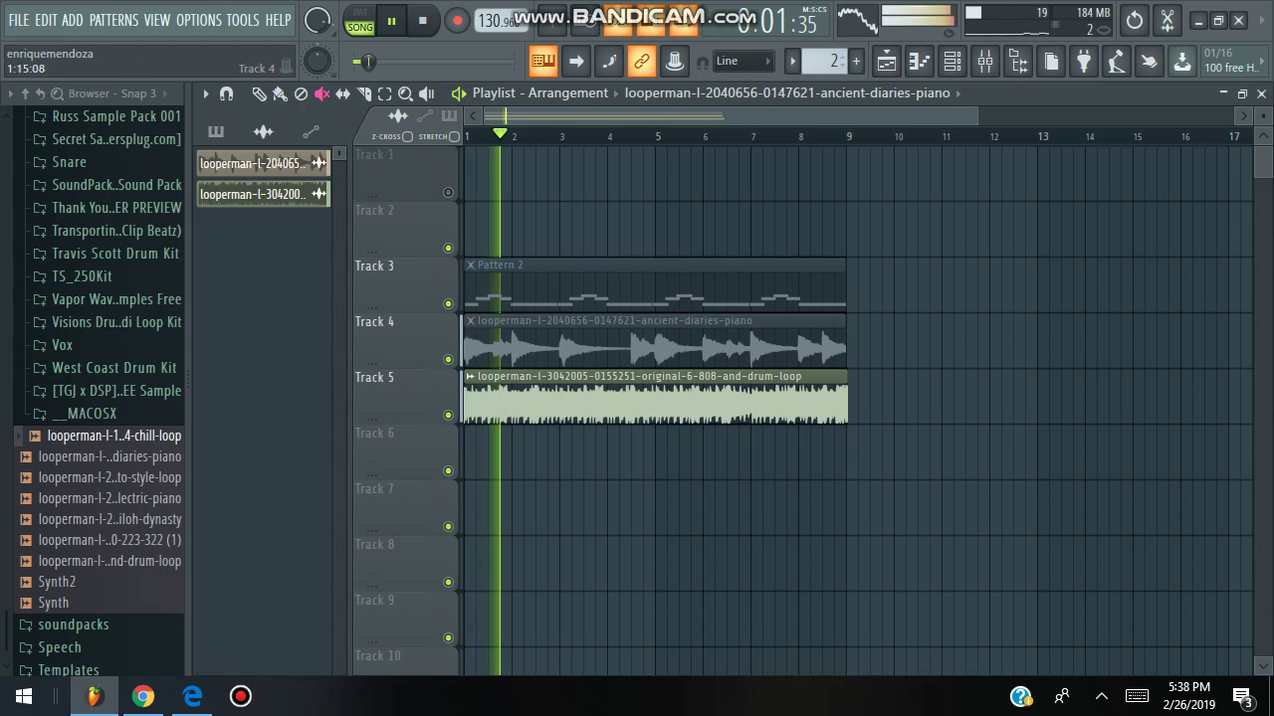
{"action": "key", "text": "space"}
{"action": "left_click", "coordinate": [469, 321]}
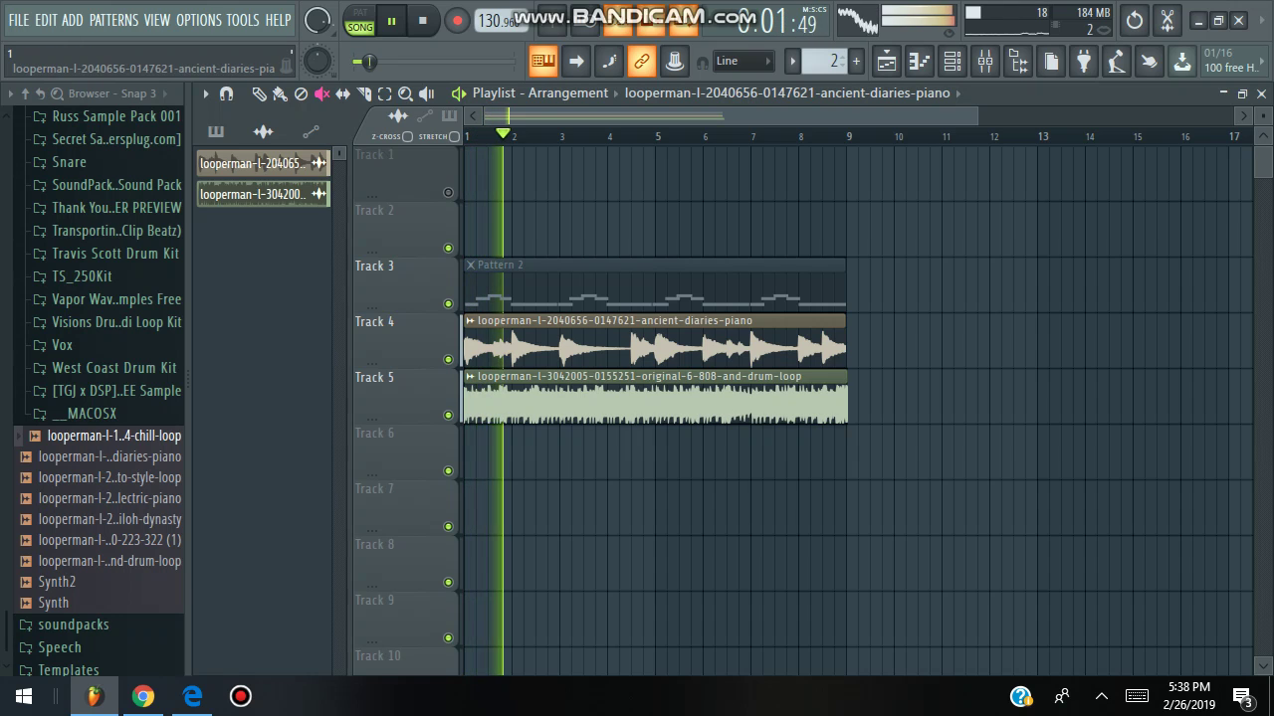
Mute the drum loop clip on Track 5 and restart playback so the piano plays alone.
{"action": "left_click", "coordinate": [470, 377]}
{"action": "key", "text": "space"}
{"action": "key", "text": "space"}
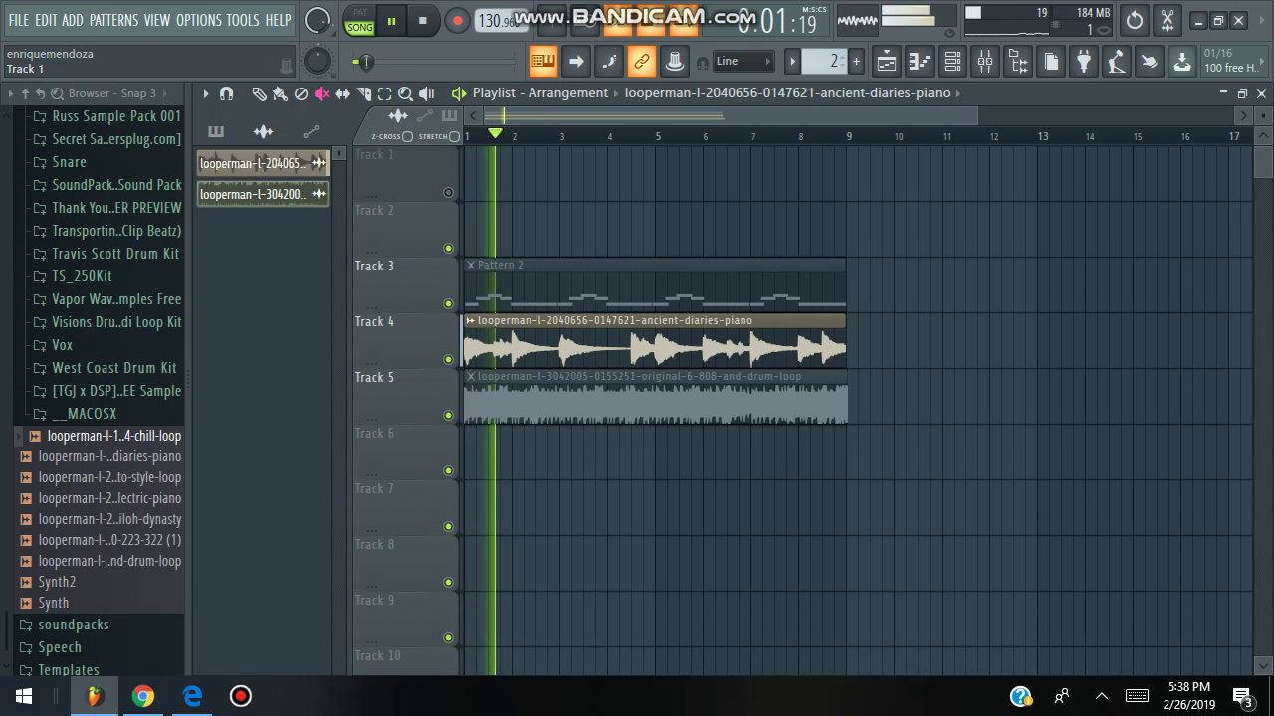
Duplicate the piano and drum loop clips to bar 9 and unmute the drum loop copy.
{"action": "left_click", "coordinate": [384, 93]}
{"action": "left_click_drag", "start_coordinate": [482, 308], "coordinate": [667, 420]}
{"action": "key", "text": "ctrl+b"}
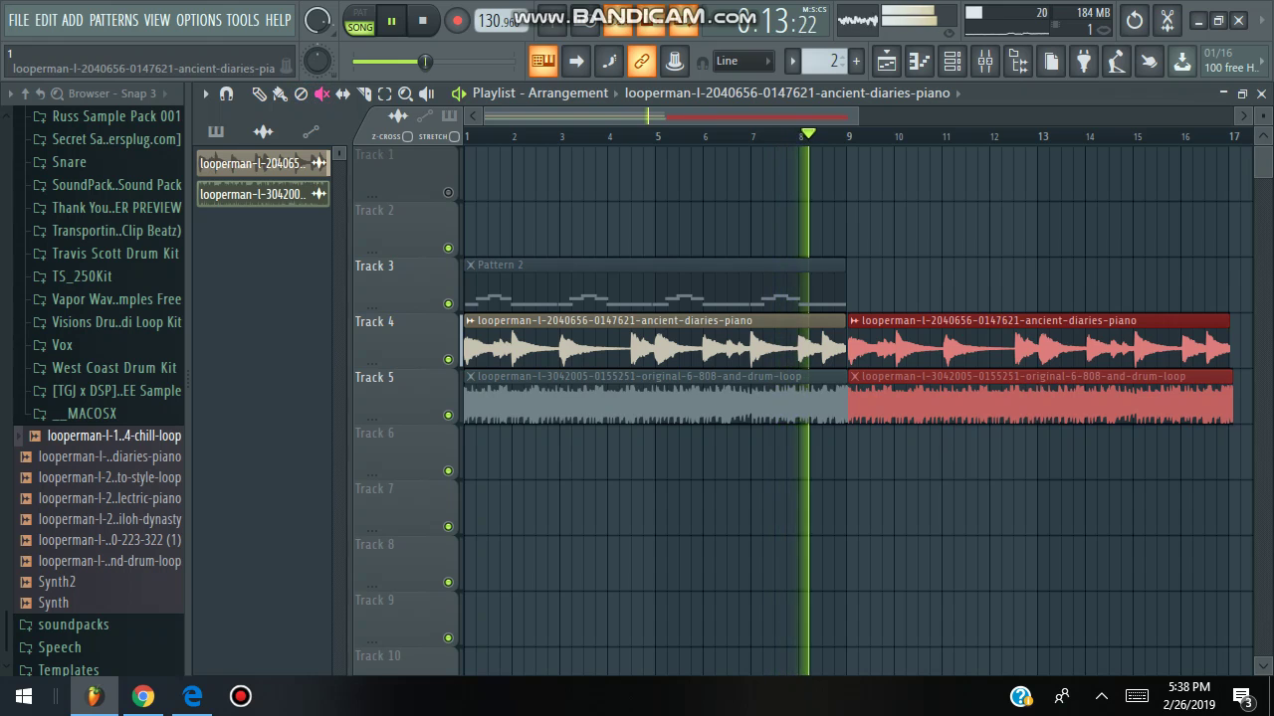
{"action": "left_click", "coordinate": [872, 400]}
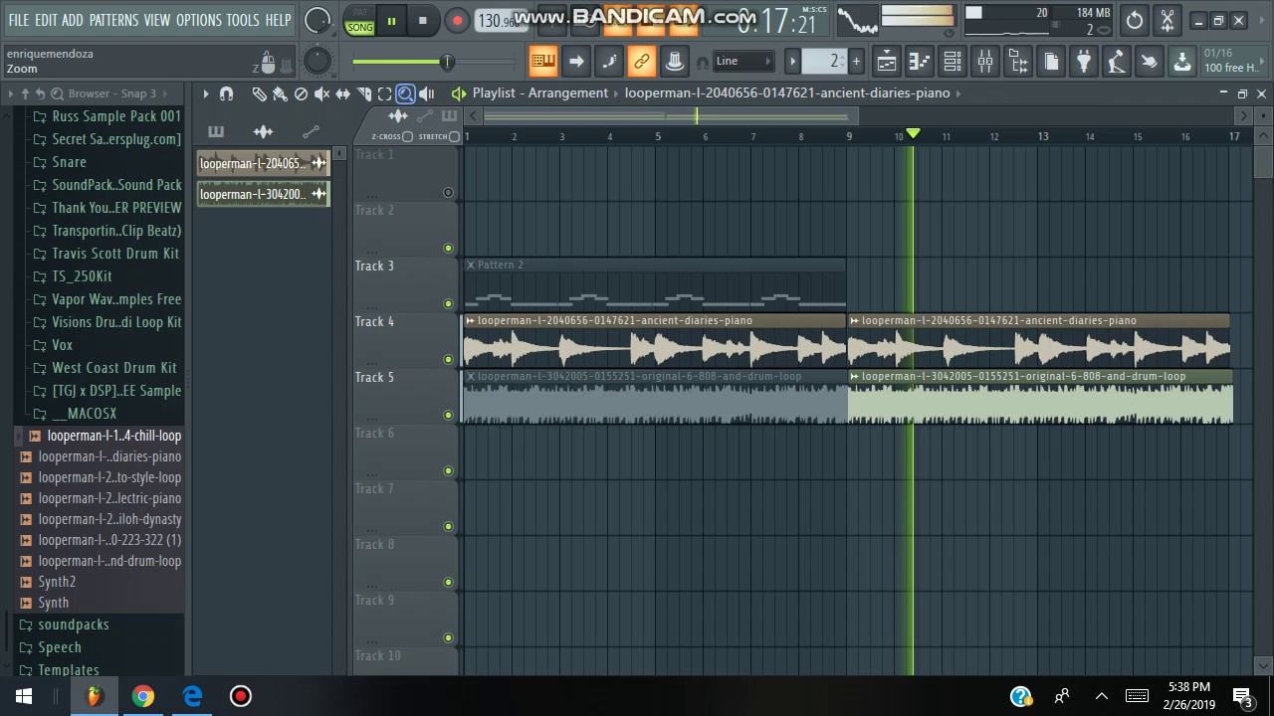
Duplicate the second pair of piano and drum loop clips five times, extending the arrangement to bar 57.
{"action": "left_click", "coordinate": [643, 342]}
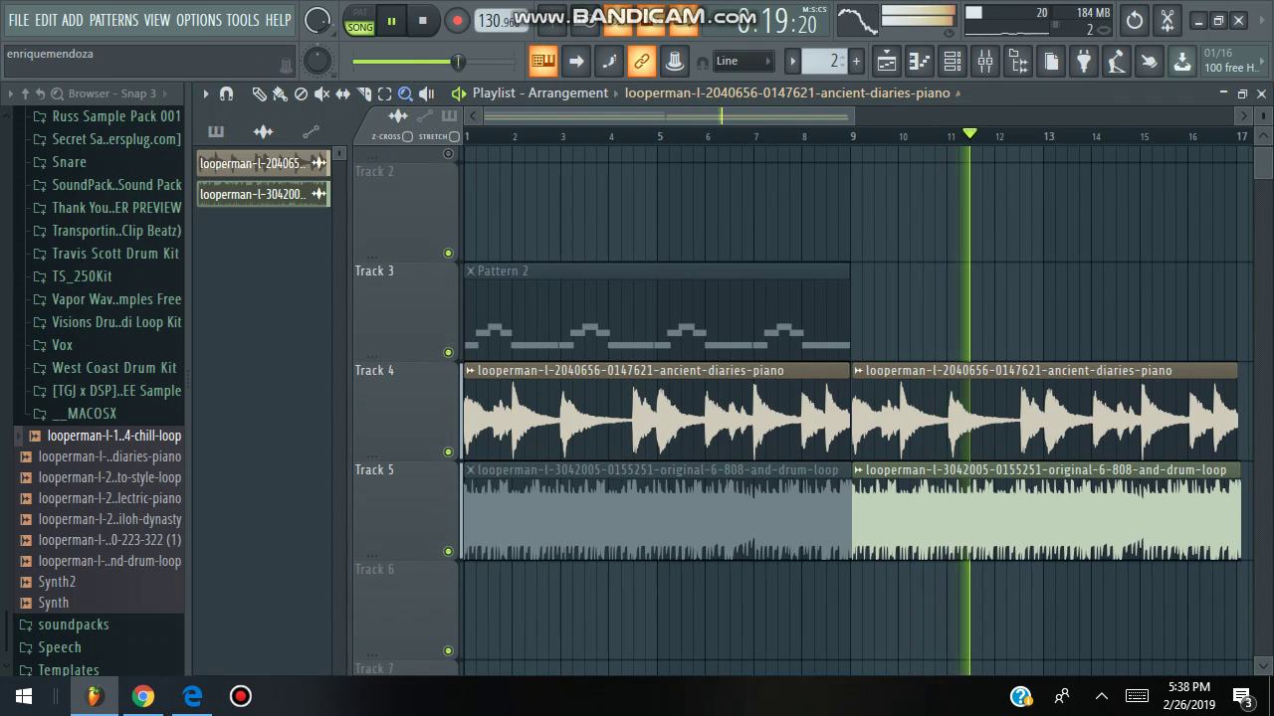
{"action": "left_click_drag", "start_coordinate": [857, 116], "coordinate": [990, 117]}
{"action": "scroll", "coordinate": [746, 408], "scroll_direction": "down", "scroll_amount": 1, "text": "ctrl"}
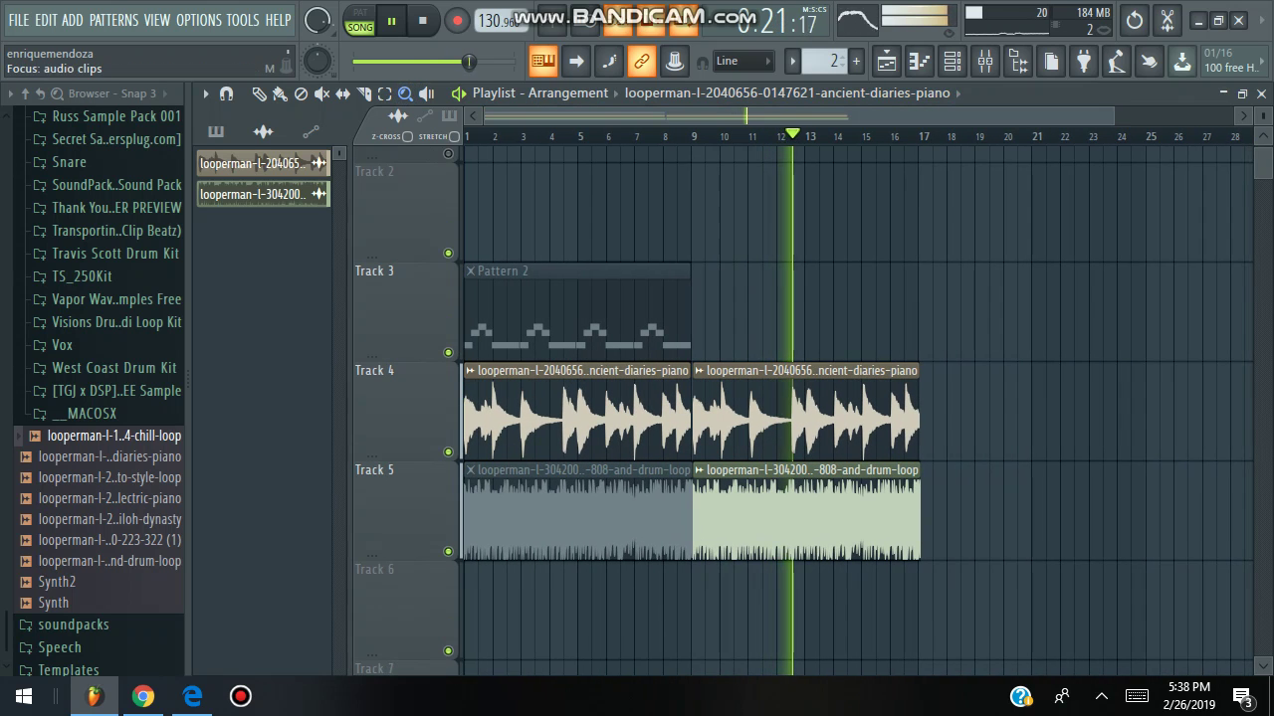
{"action": "left_click_drag", "start_coordinate": [859, 403], "coordinate": [999, 512]}
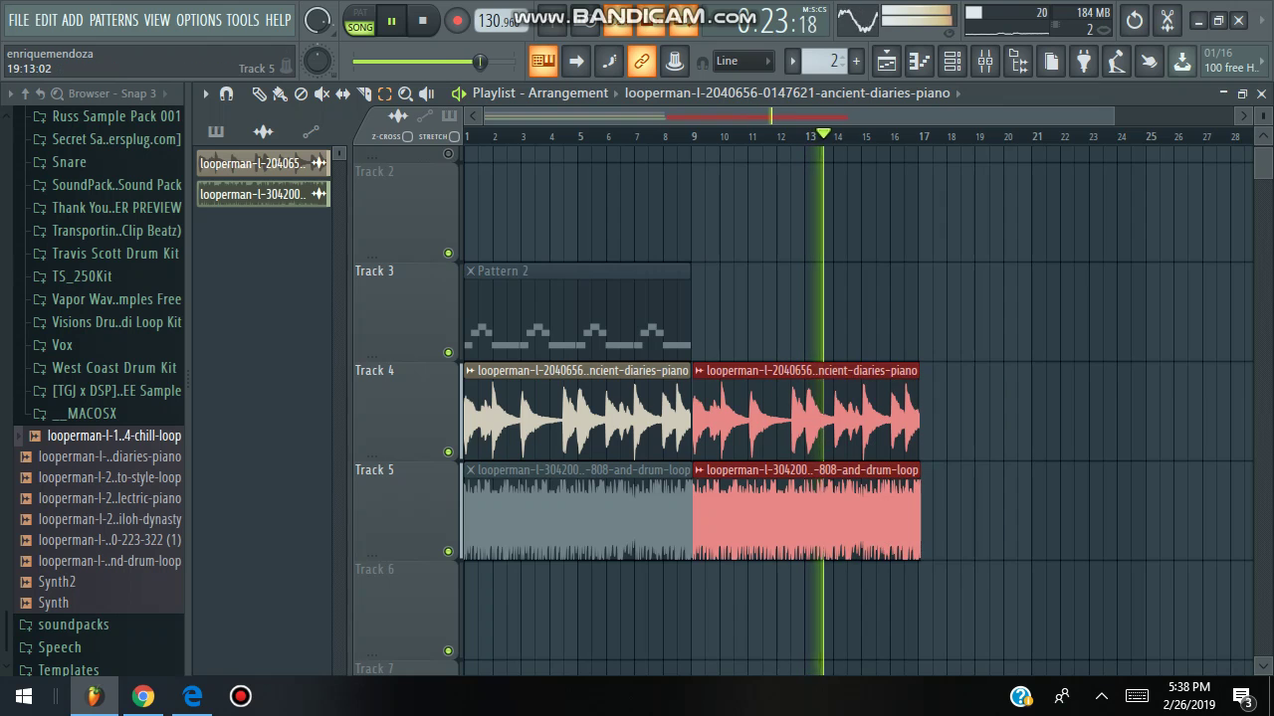
{"action": "key", "text": "ctrl+b"}
{"action": "key", "text": "ctrl+b"}
{"action": "key", "text": "ctrl+b"}
{"action": "key", "text": "ctrl+b"}
{"action": "key", "text": "ctrl+b"}
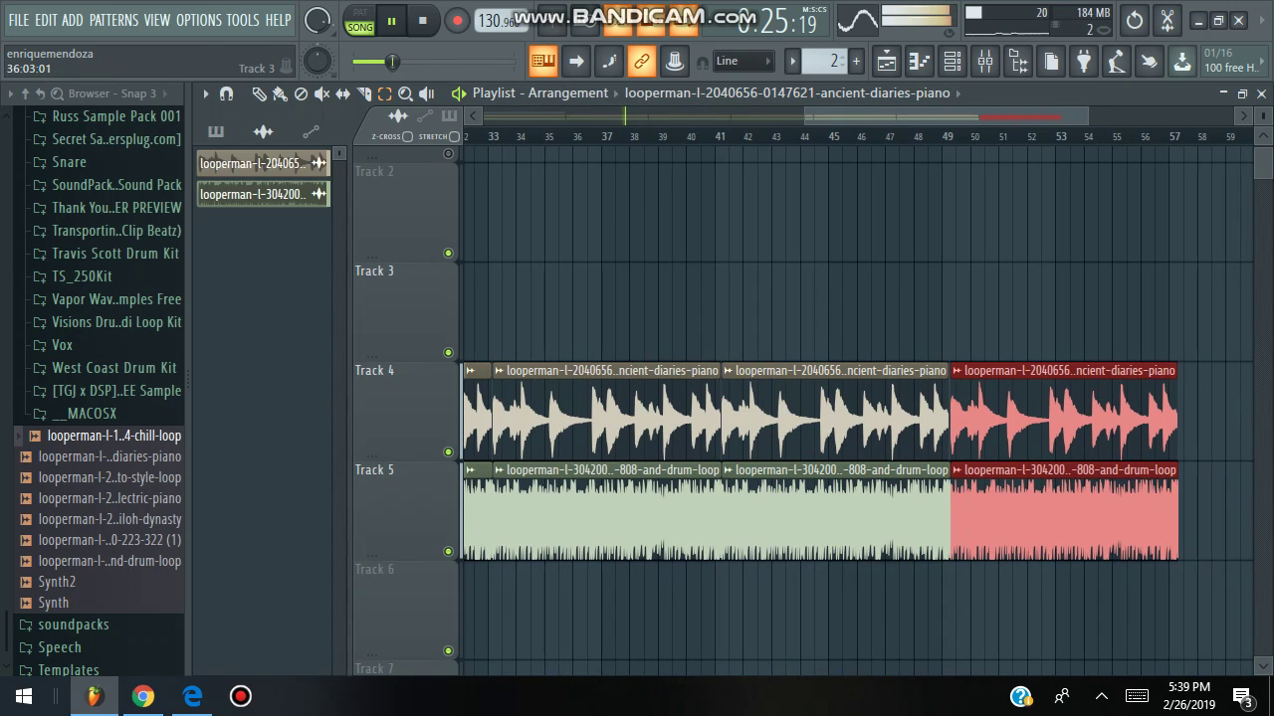